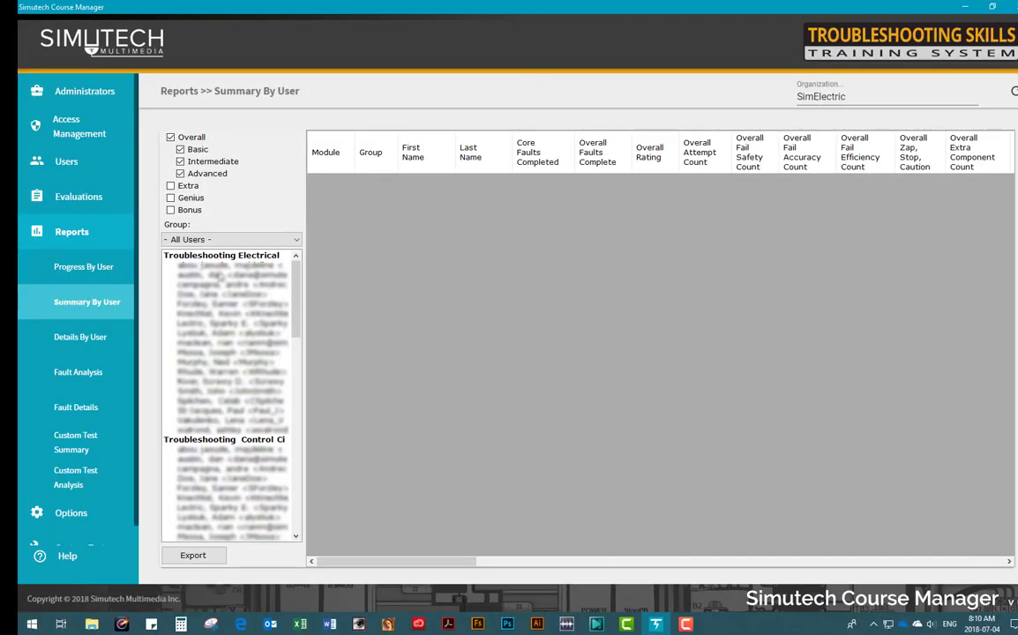
# Step: Drag-select the users listed under Troubleshooting Electrical on the Course Manager slide
pyautogui.moveTo(221, 269); pyautogui.dragTo(218, 413)
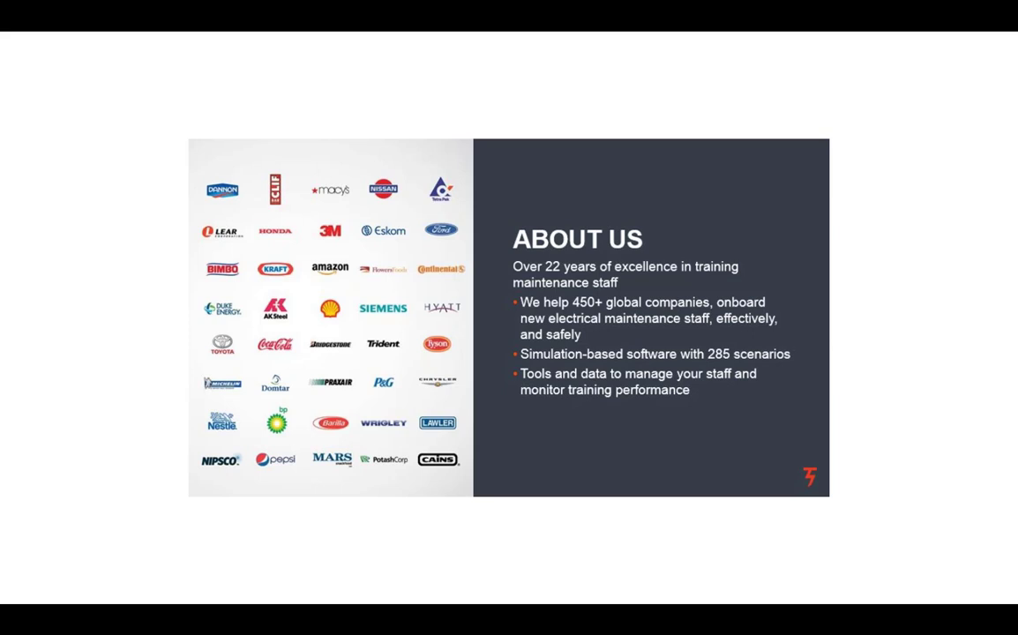
# Step: Advance the slideshow from the About Us slide to the next slide
pyautogui.press('Right')
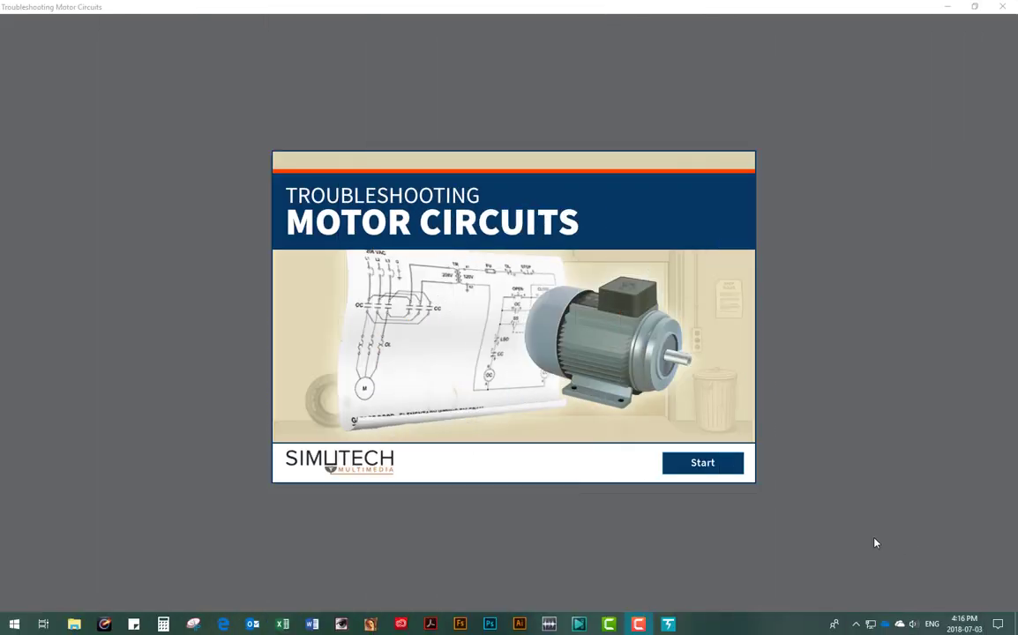
# Step: Start the module, view Troubleshooting Safety's Arc Flash Hazard page, and return to the main menu
pyautogui.click(699, 468)
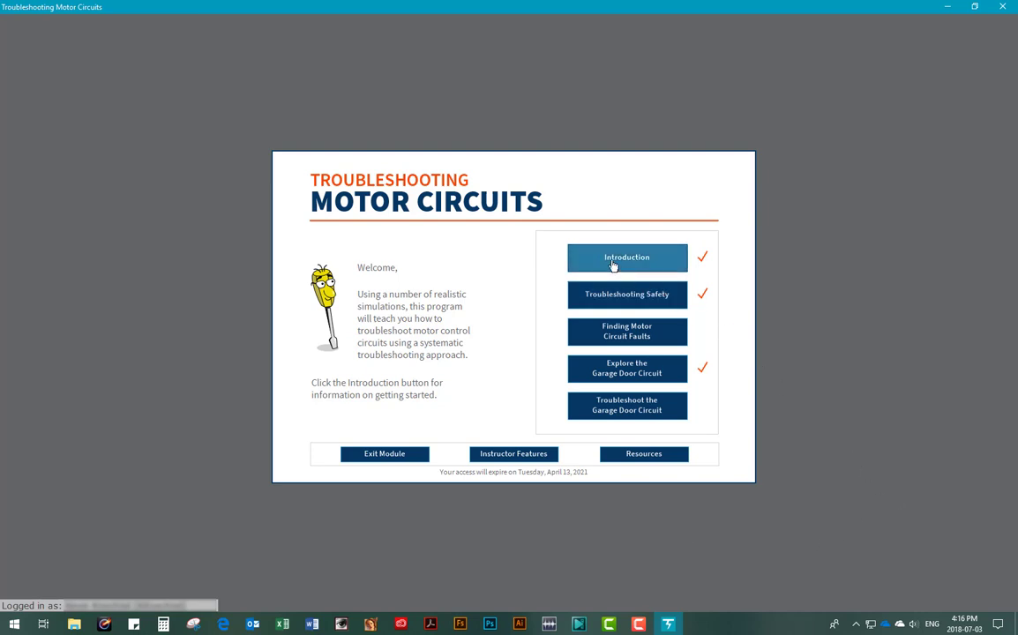
pyautogui.click(604, 301)
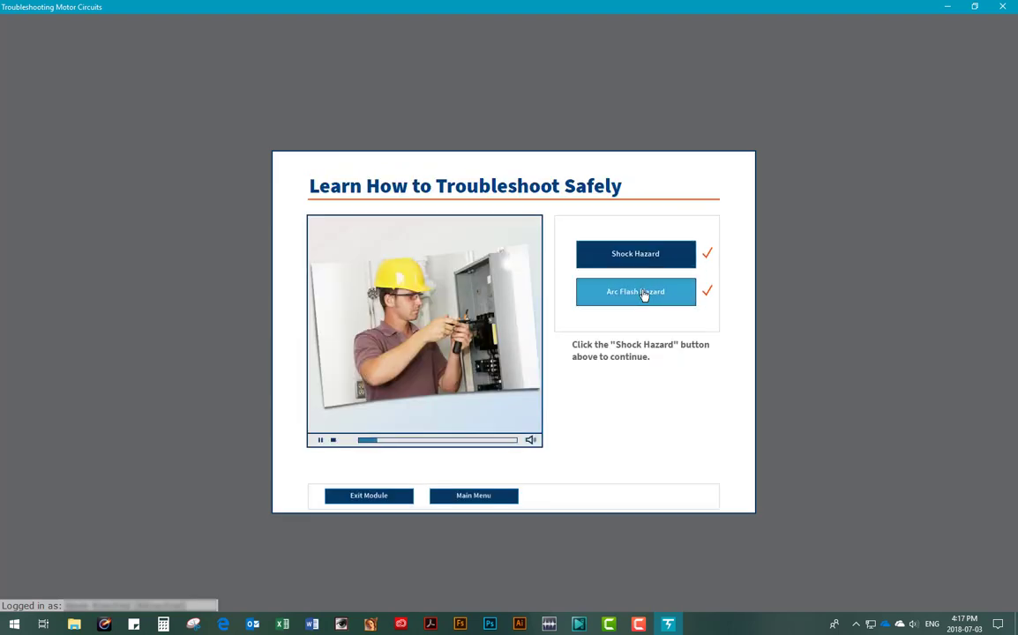
pyautogui.click(644, 296)
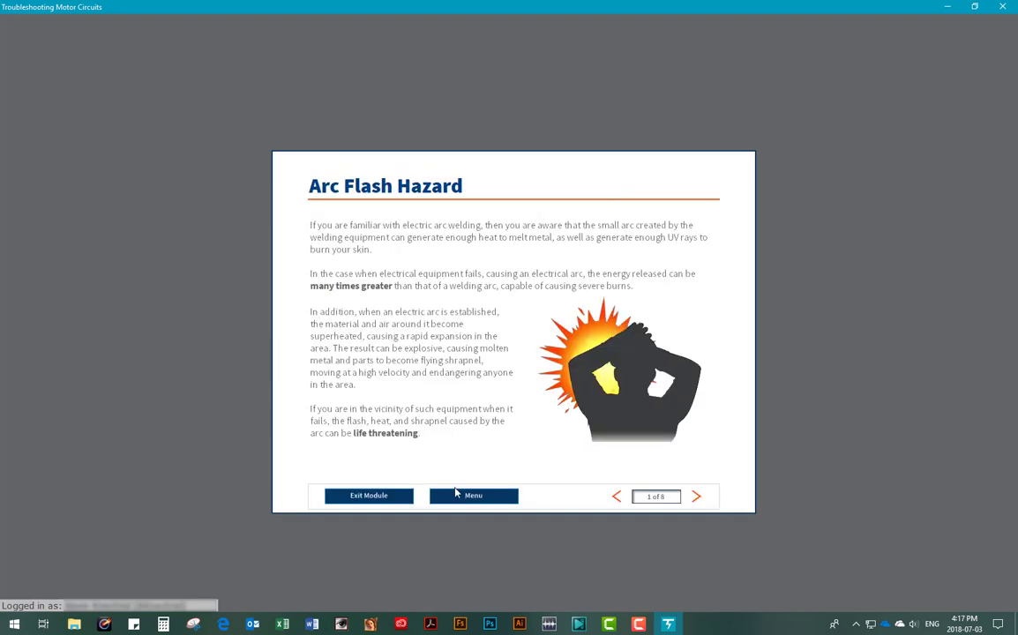
pyautogui.click(453, 500)
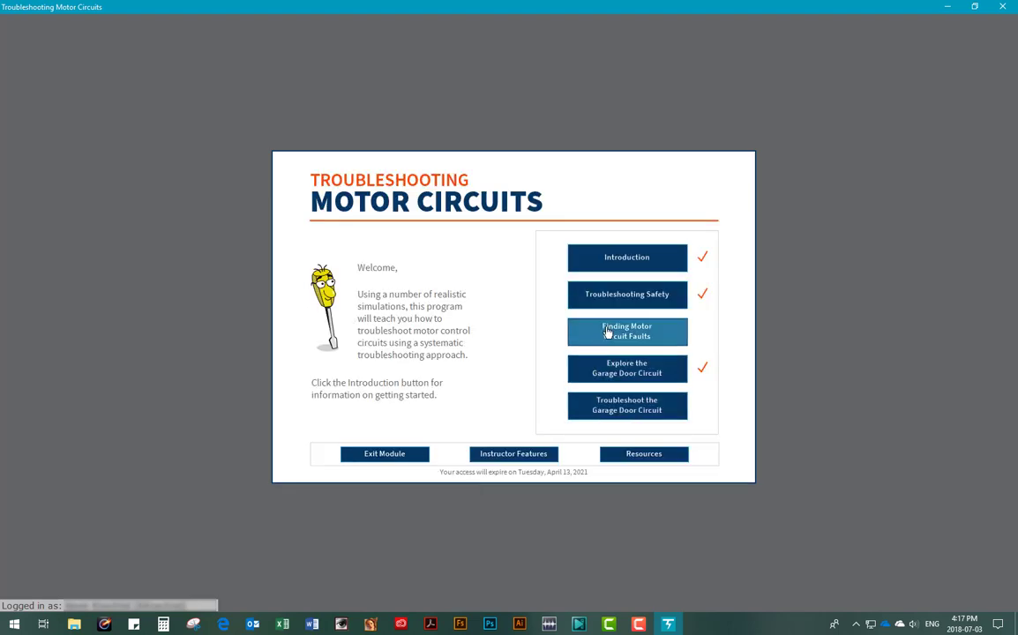
# Step: Page through Motor Windings and Connections to page 4 of 7, then return to Finding Motor Circuit Faults
pyautogui.click(593, 334)
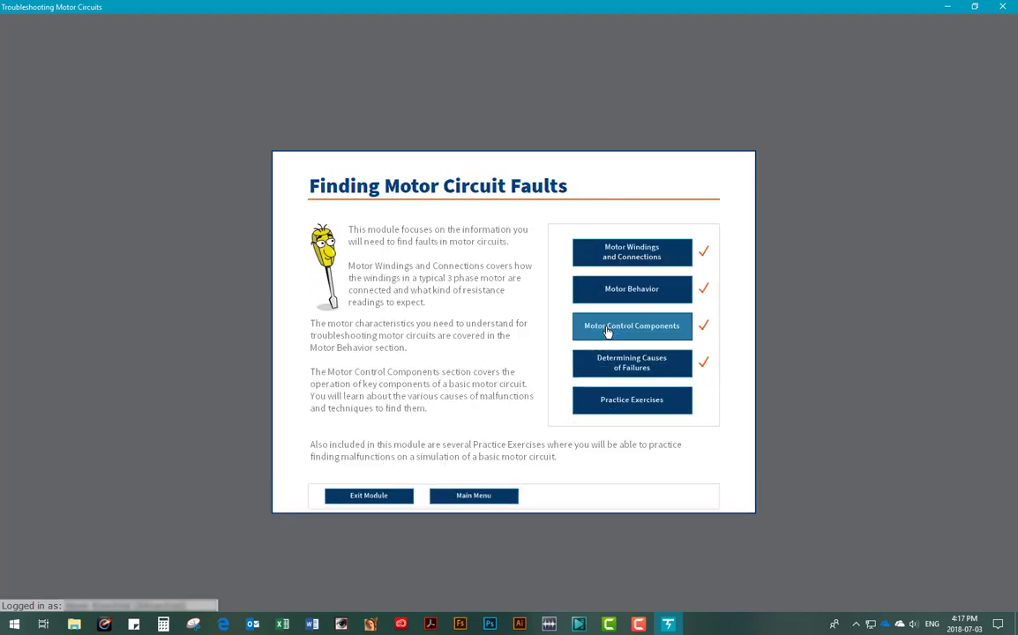
pyautogui.click(633, 256)
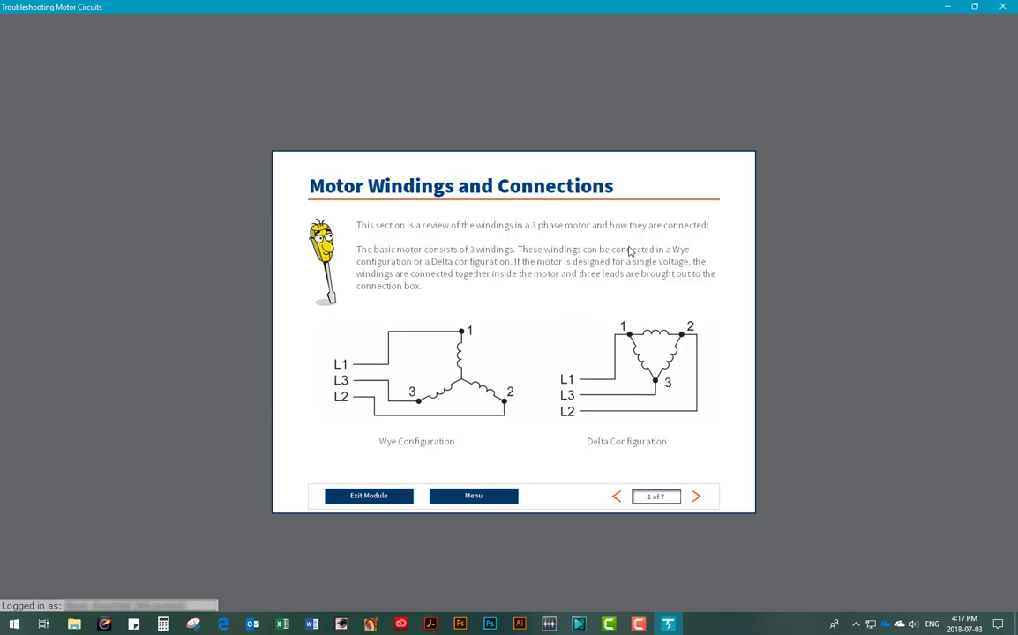
pyautogui.click(696, 499)
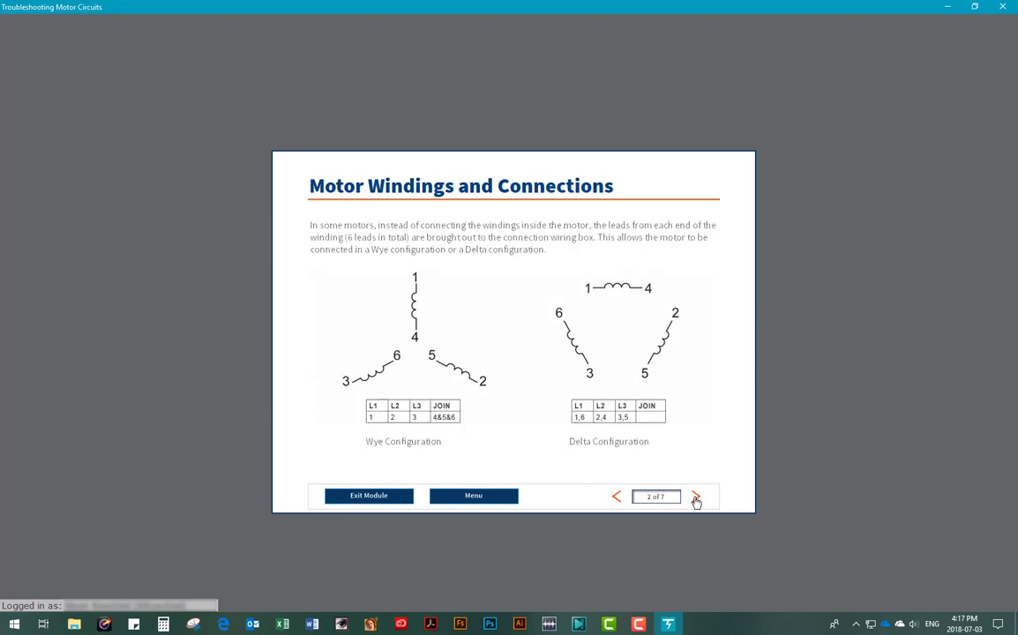
pyautogui.click(697, 499)
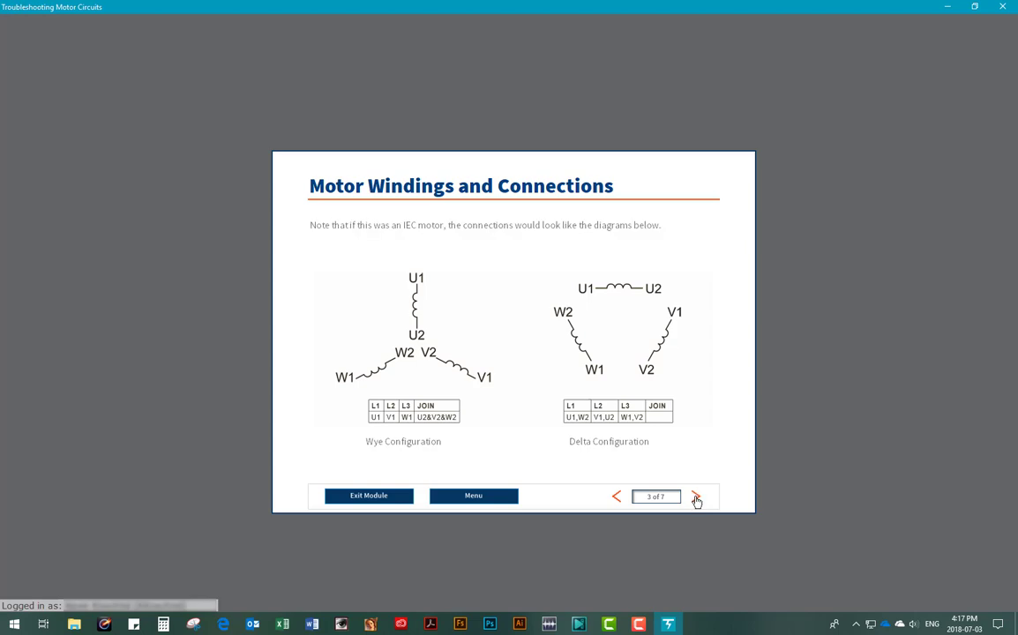
pyautogui.click(697, 499)
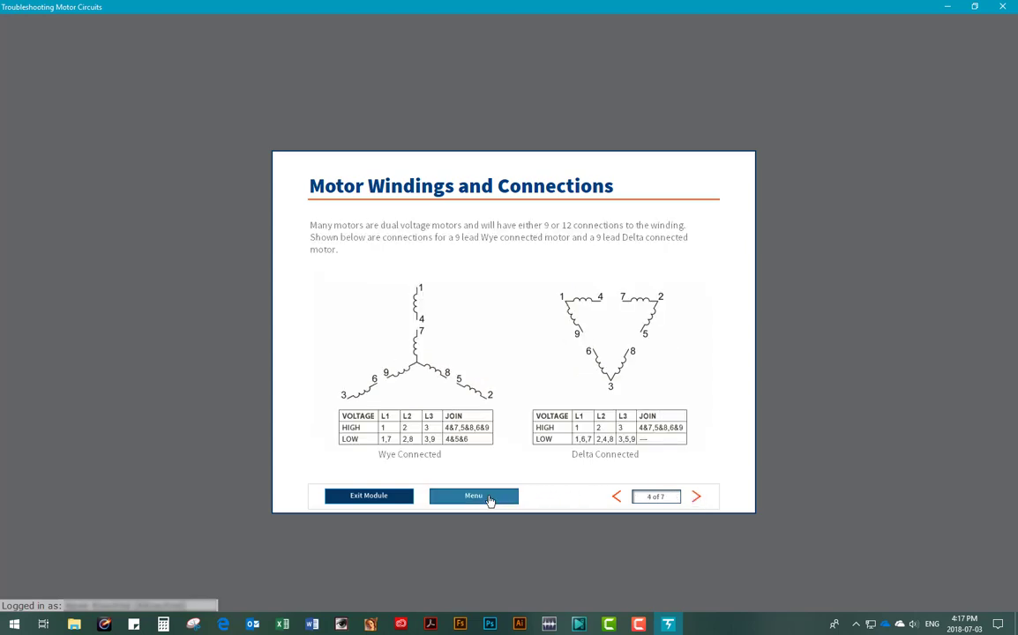
pyautogui.click(489, 500)
# Step: In the Motor Behavior Lab, answer approximately 25 amps start-up current, then switch the motor on and off
pyautogui.click(632, 400)
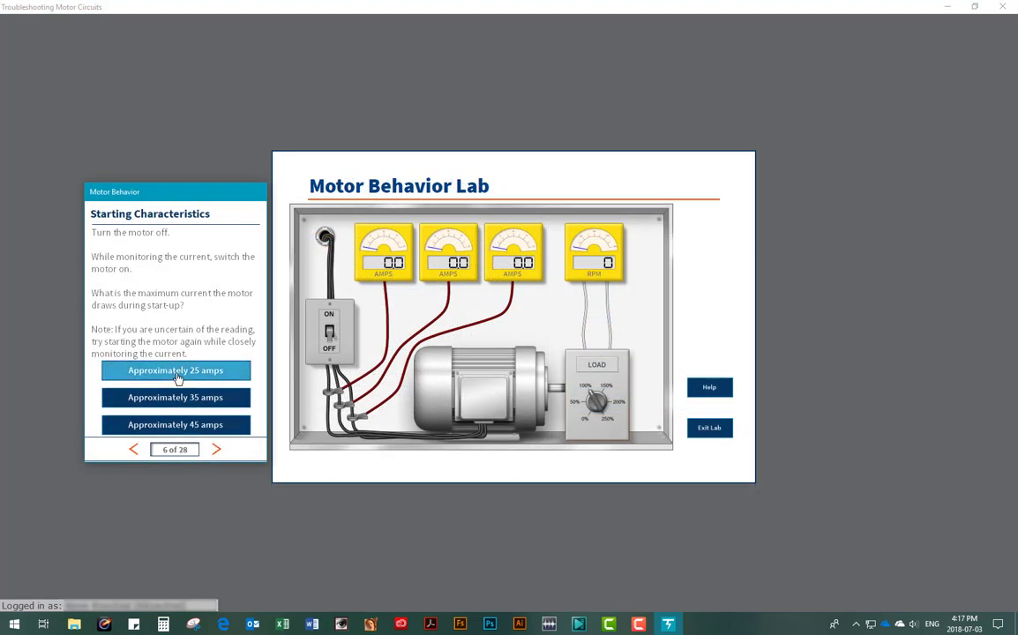
pyautogui.click(177, 374)
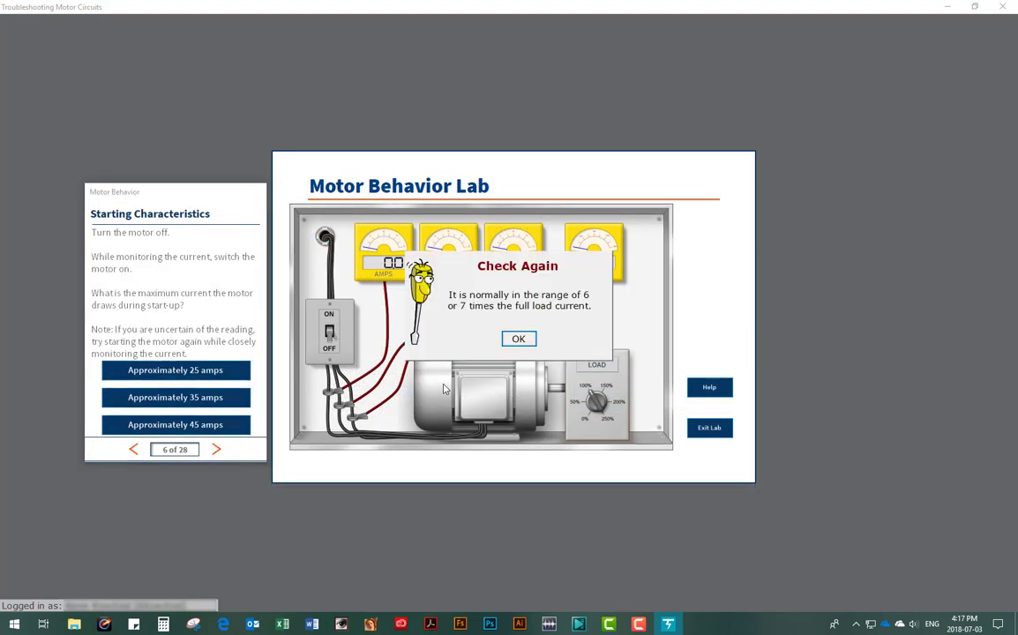
pyautogui.click(518, 339)
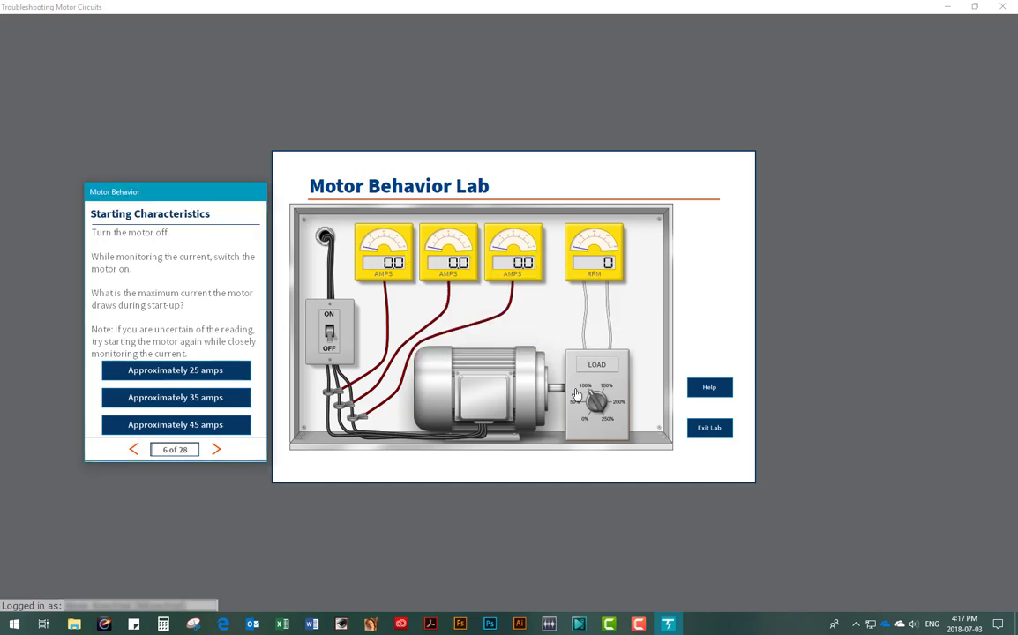
pyautogui.click(330, 334)
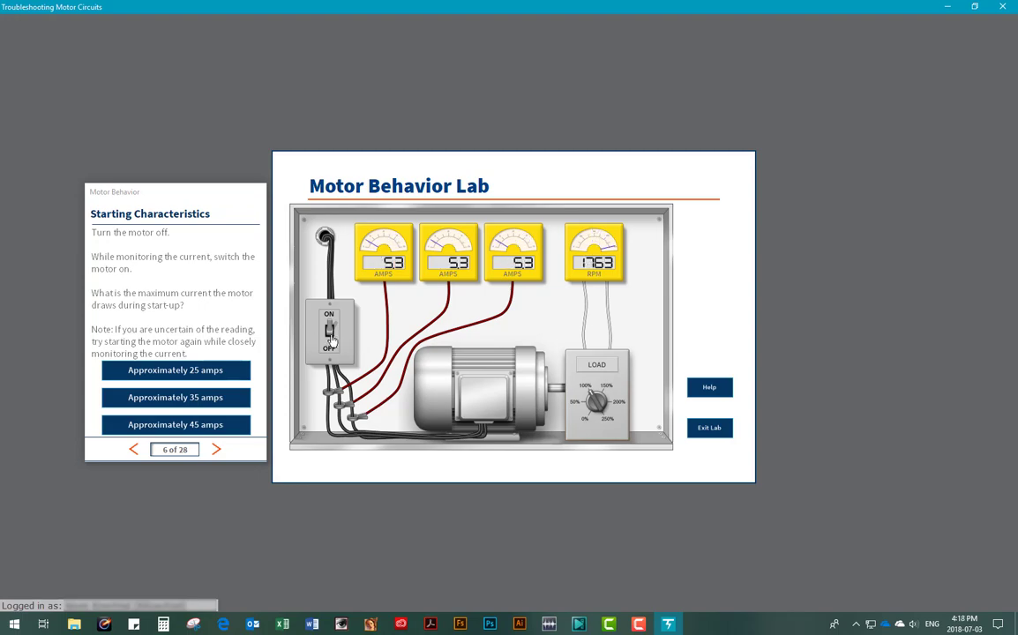
pyautogui.click(330, 333)
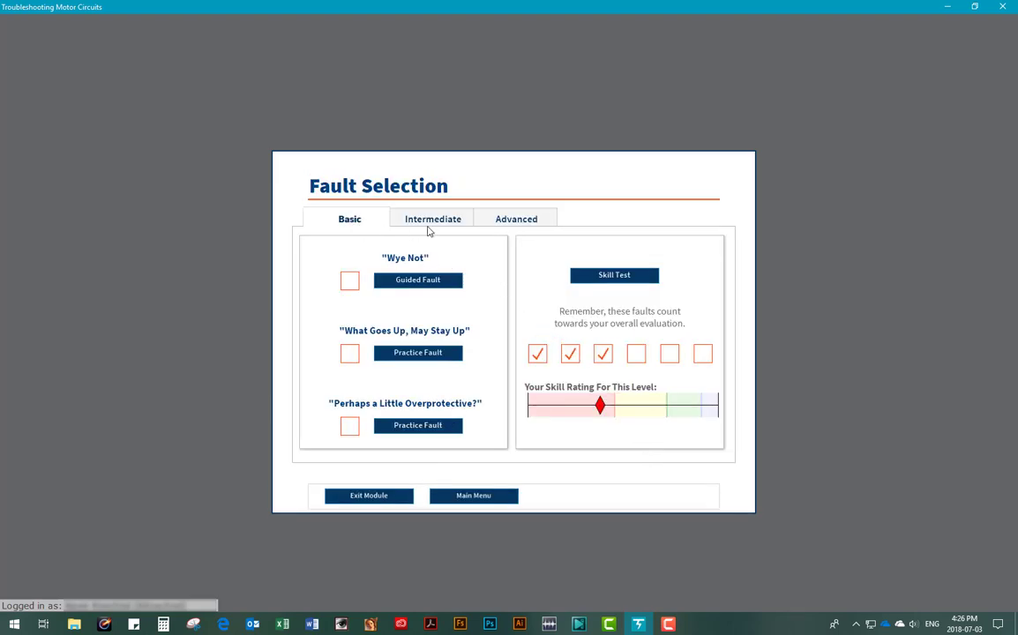
# Step: Show the Intermediate fault list, then the Advanced faults: Make It Stop!, Current Situation and Cascade
pyautogui.click(436, 222)
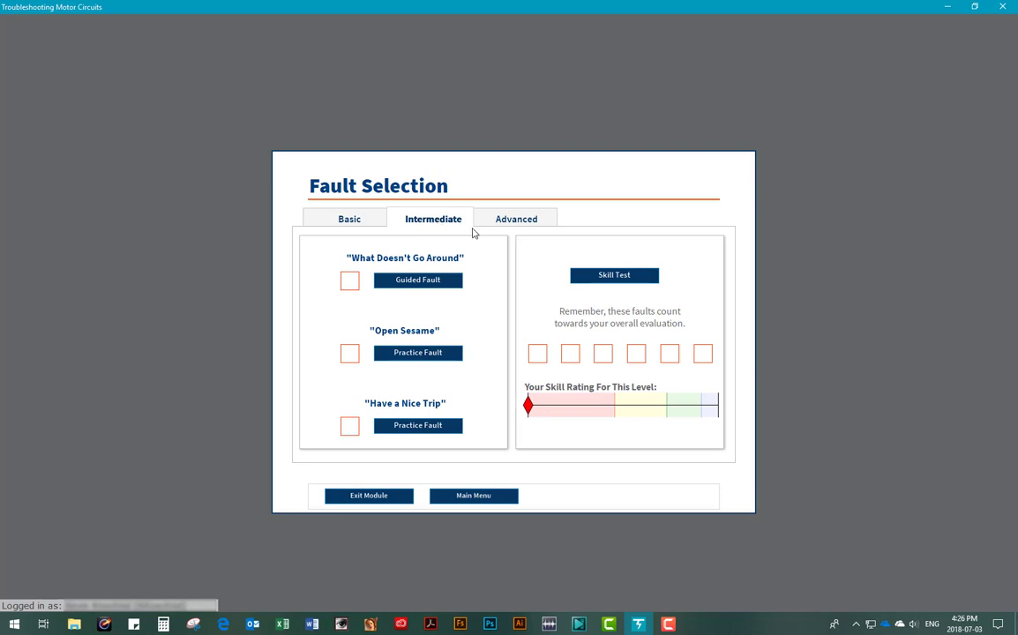
pyautogui.click(517, 221)
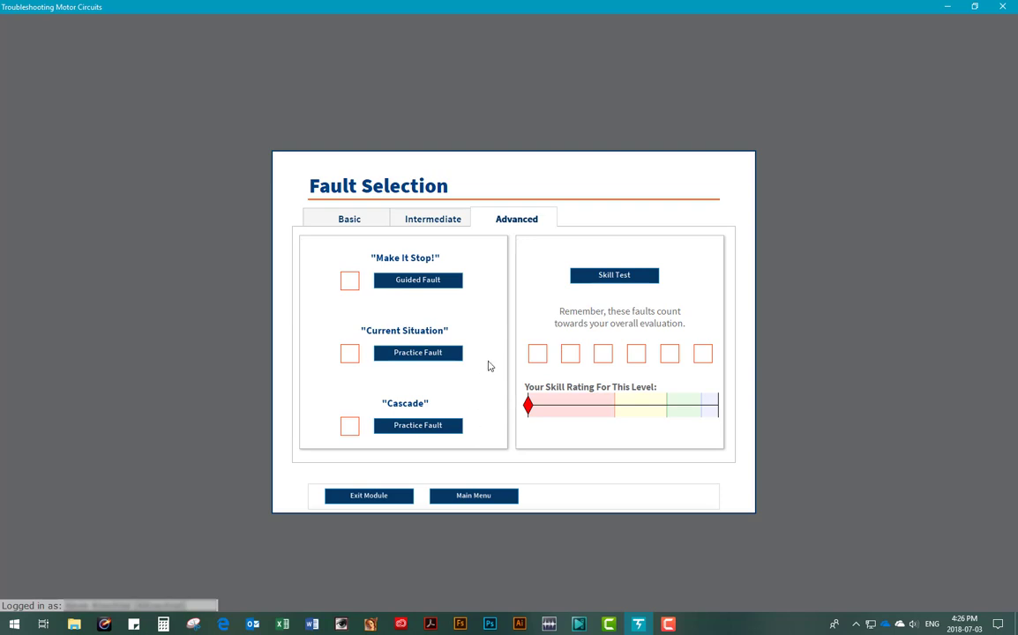
# Step: Begin the Advanced skill test's work order, then stop the lowering garage door and raise it
pyautogui.click(611, 279)
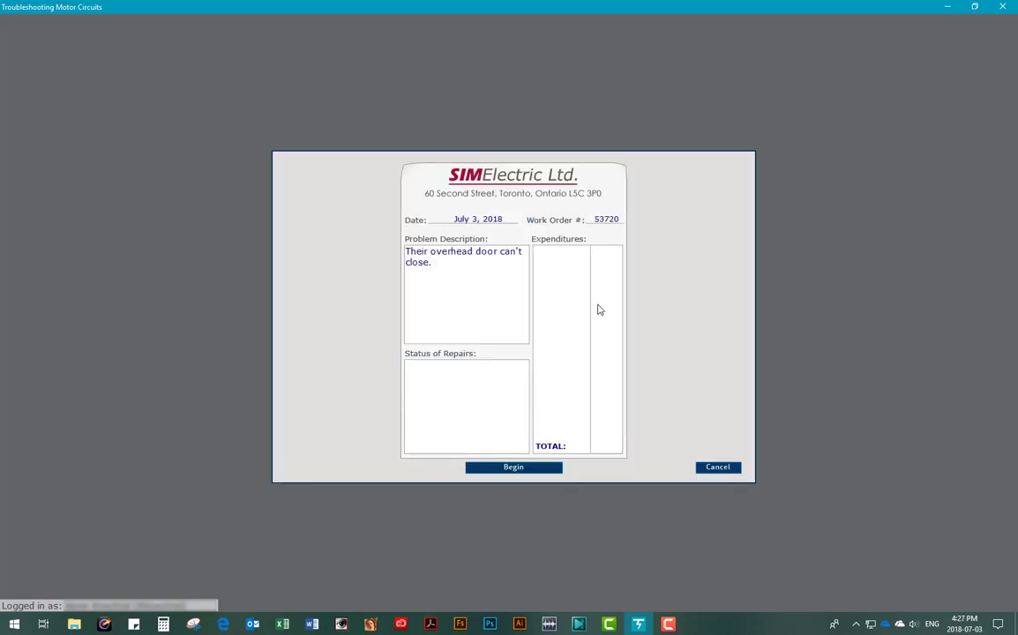
pyautogui.click(515, 469)
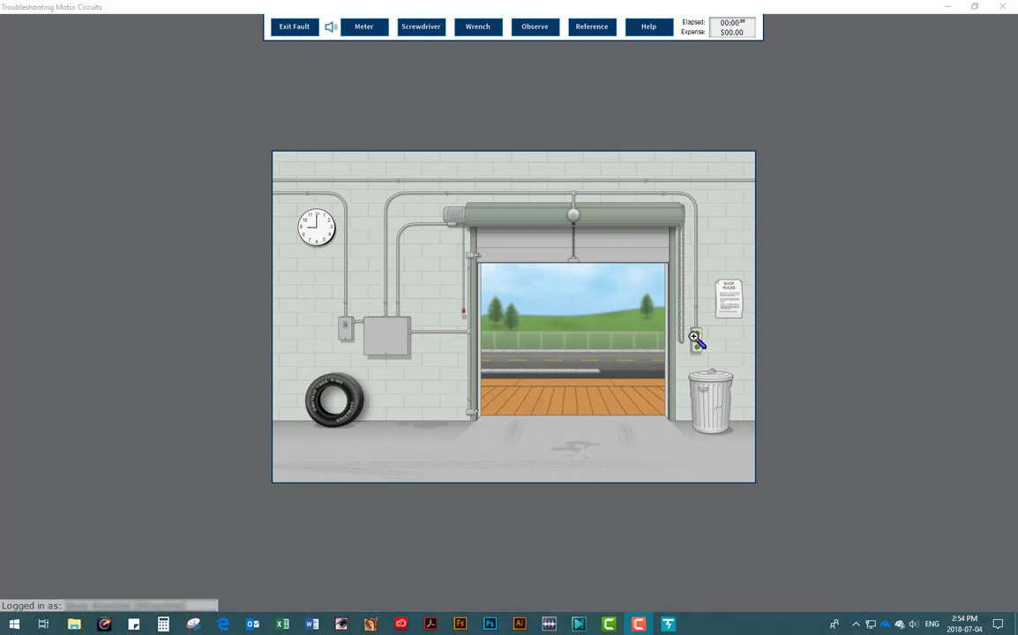
pyautogui.click(698, 341)
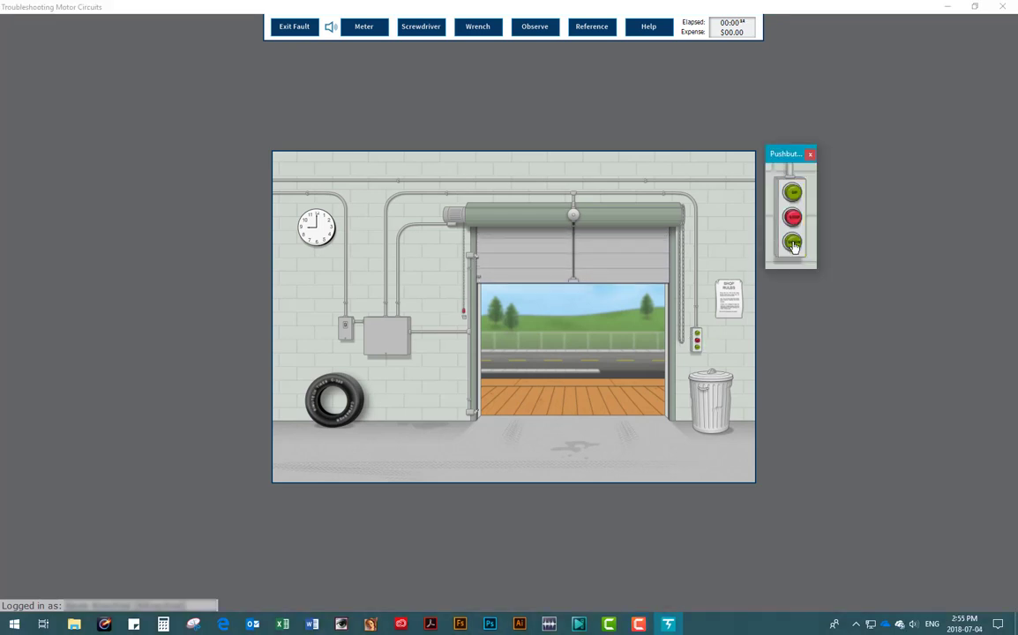
pyautogui.click(793, 218)
pyautogui.click(793, 193)
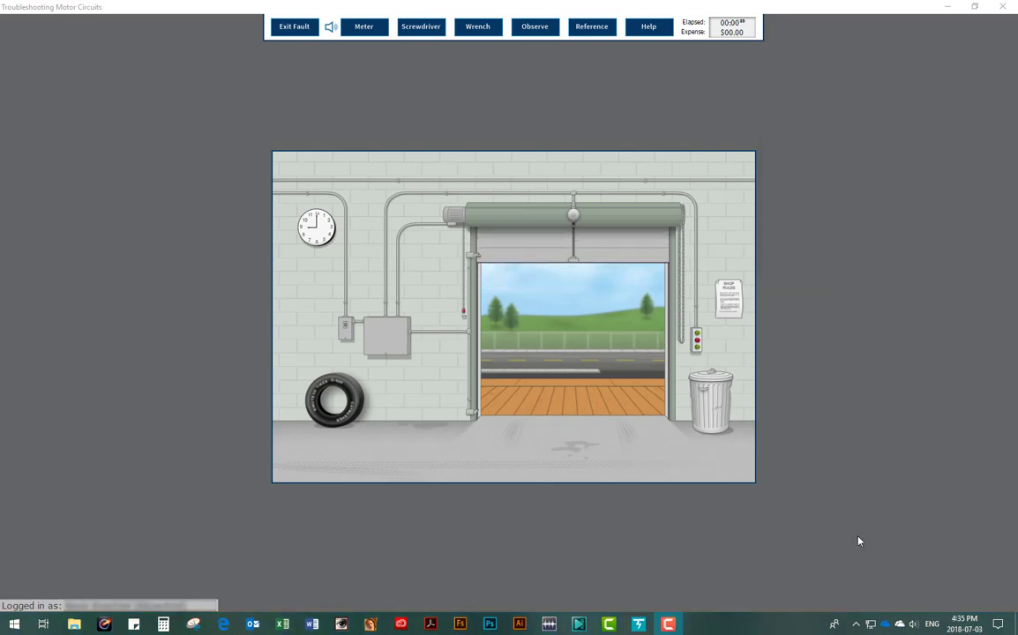
# Step: Open the control box enclosure and dismiss the arc-flash DANGER label
pyautogui.click(394, 347)
pyautogui.click(394, 346)
pyautogui.click(711, 188)
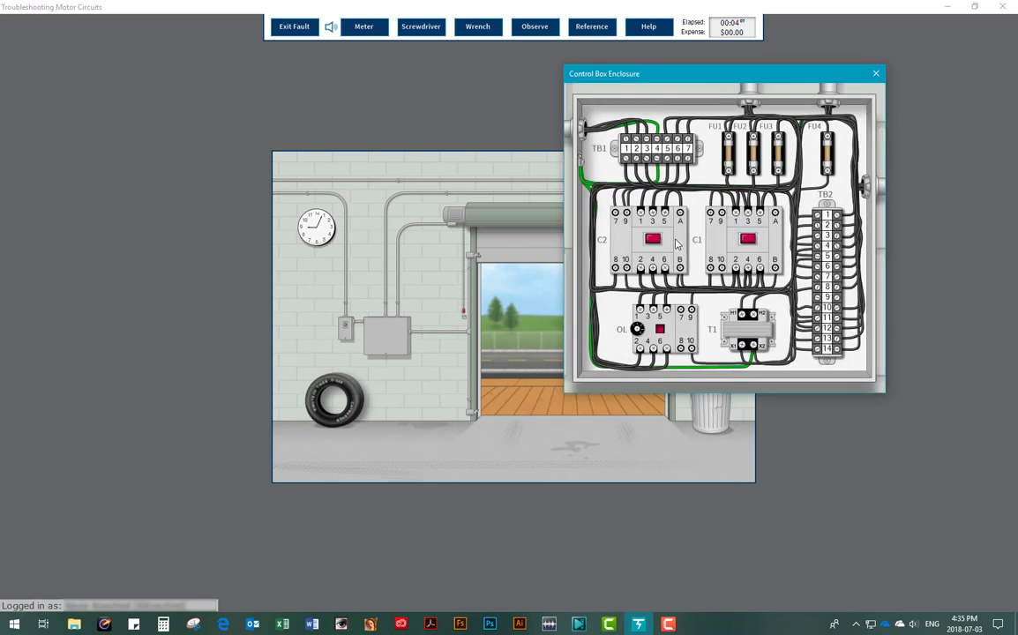
# Step: Inspect the upper limit switch, then place the multimeter's black probe near TB1 and red probe on T1
pyautogui.click(472, 257)
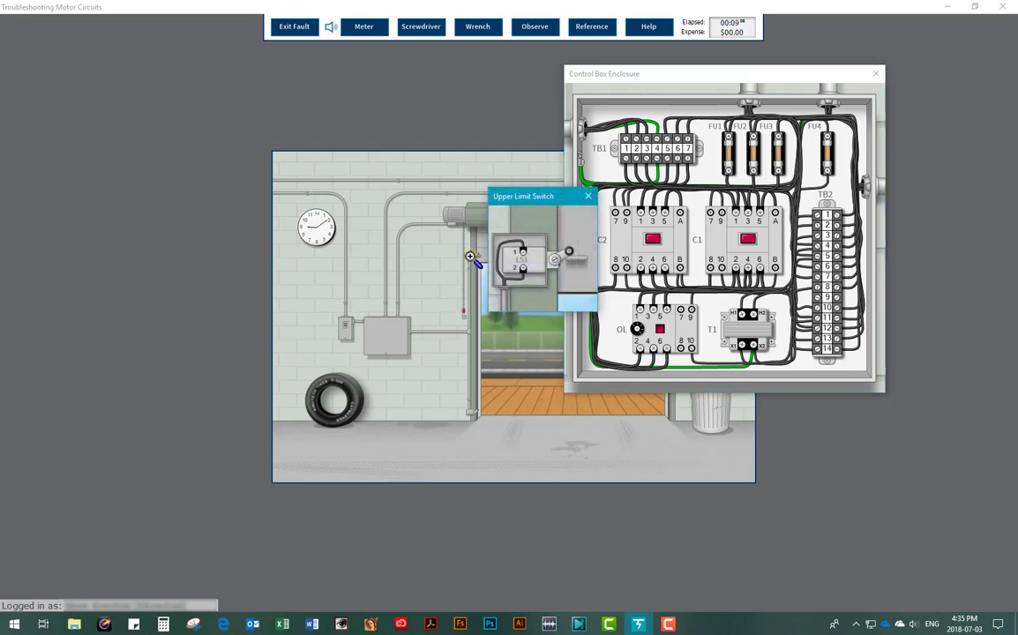
pyautogui.click(588, 197)
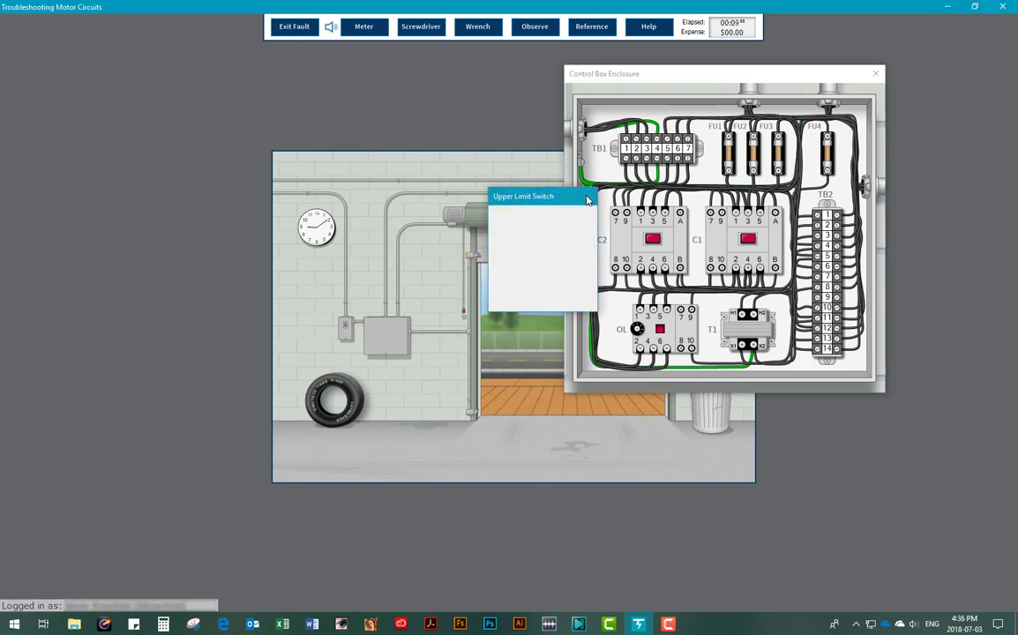
pyautogui.click(365, 30)
pyautogui.click(391, 182)
pyautogui.click(365, 184)
pyautogui.click(754, 351)
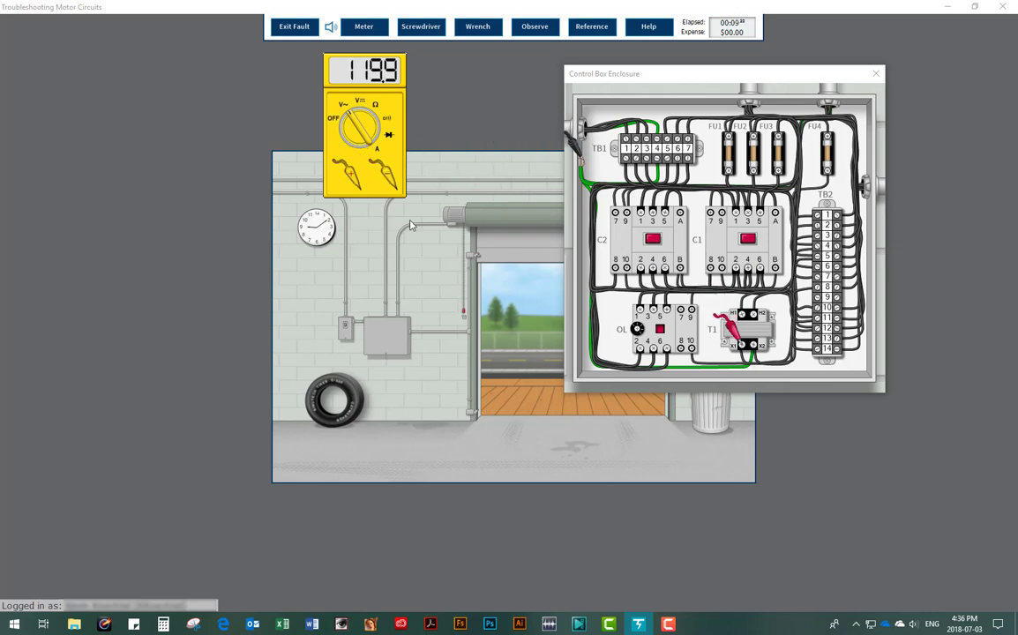
# Step: Switch off and lock out the wall breaker, verify the circuit dead, and dismiss the result
pyautogui.click(345, 329)
pyautogui.click(207, 178)
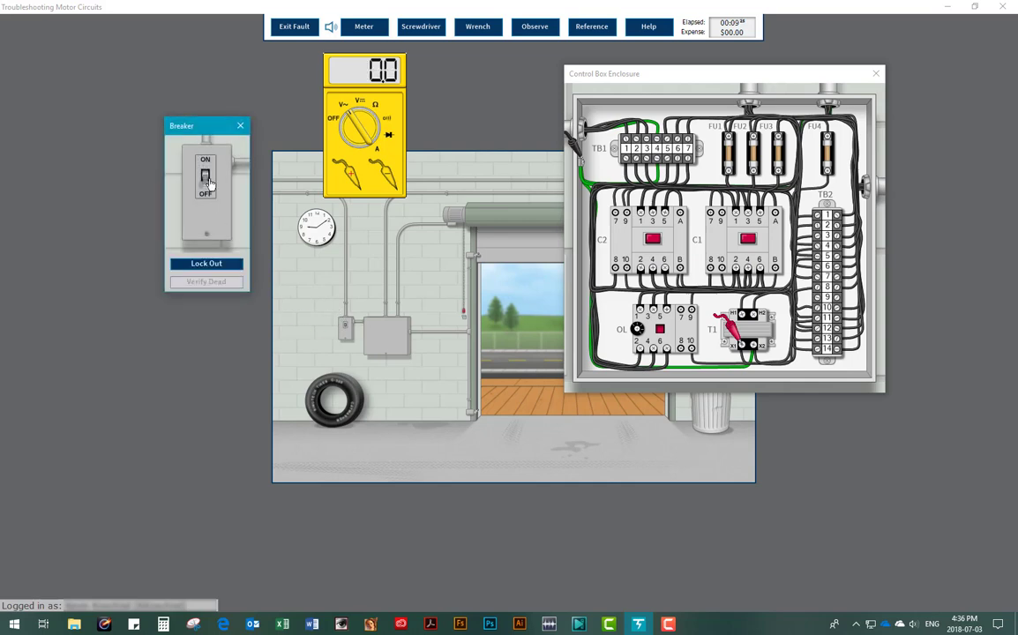
pyautogui.click(203, 264)
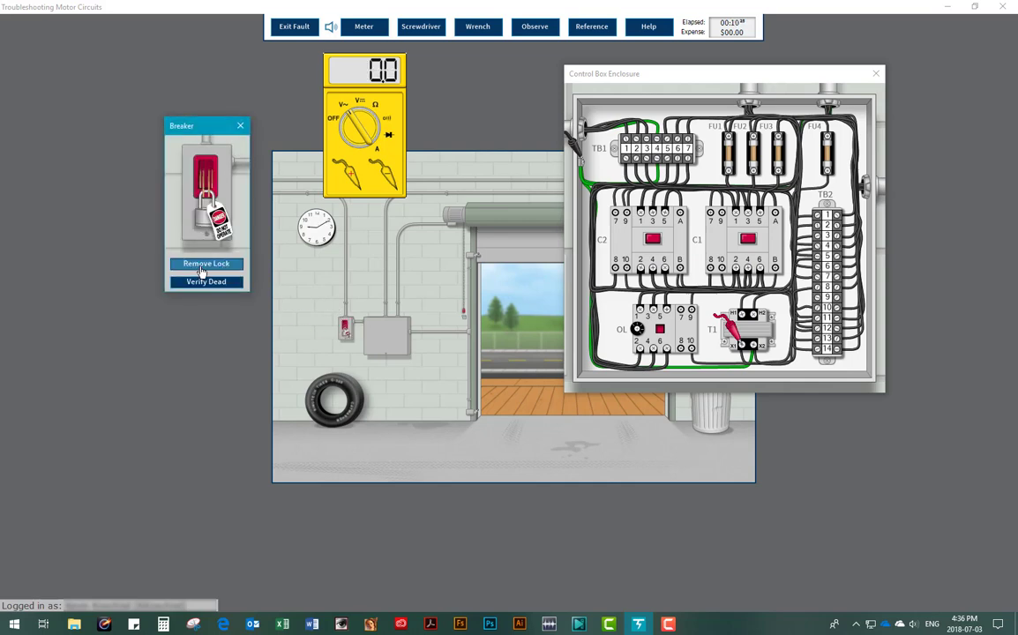
pyautogui.click(206, 281)
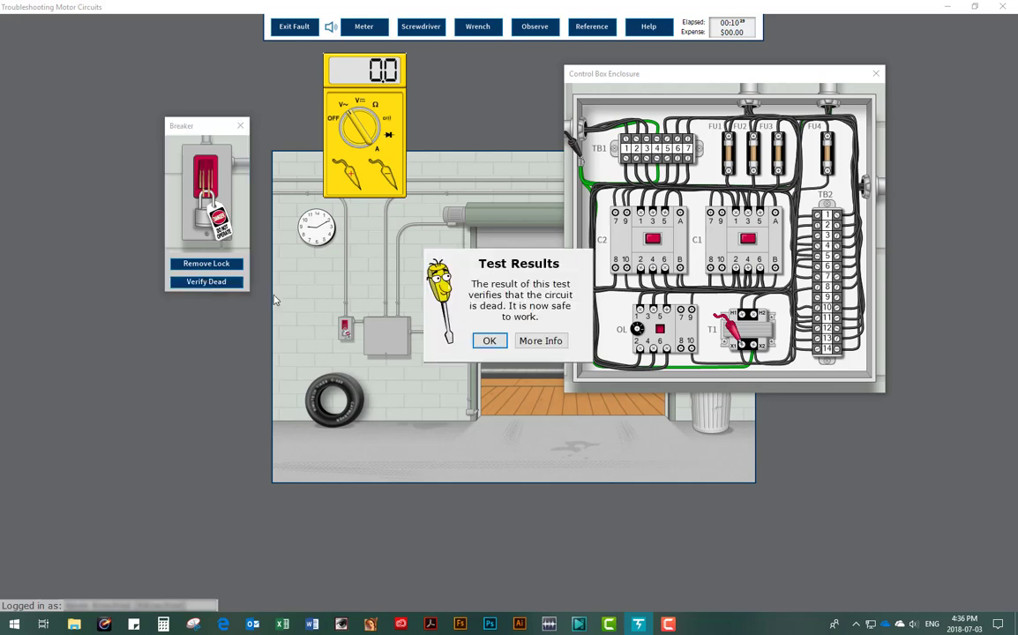
pyautogui.click(487, 341)
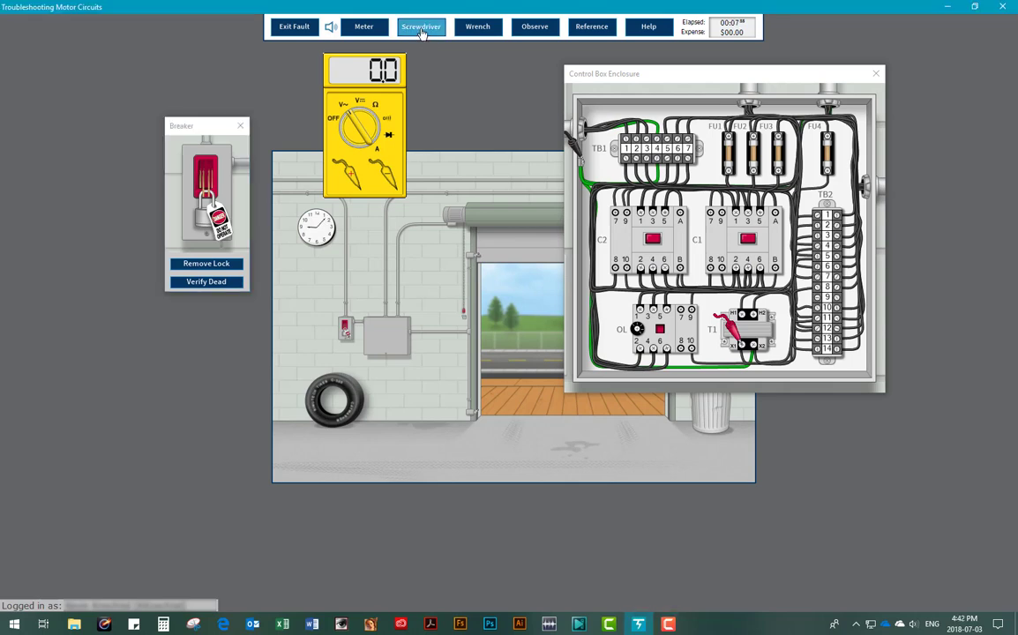
# Step: Check contactor C1's terminals with the screwdriver, then request C1's replacement with the wrench
pyautogui.click(422, 29)
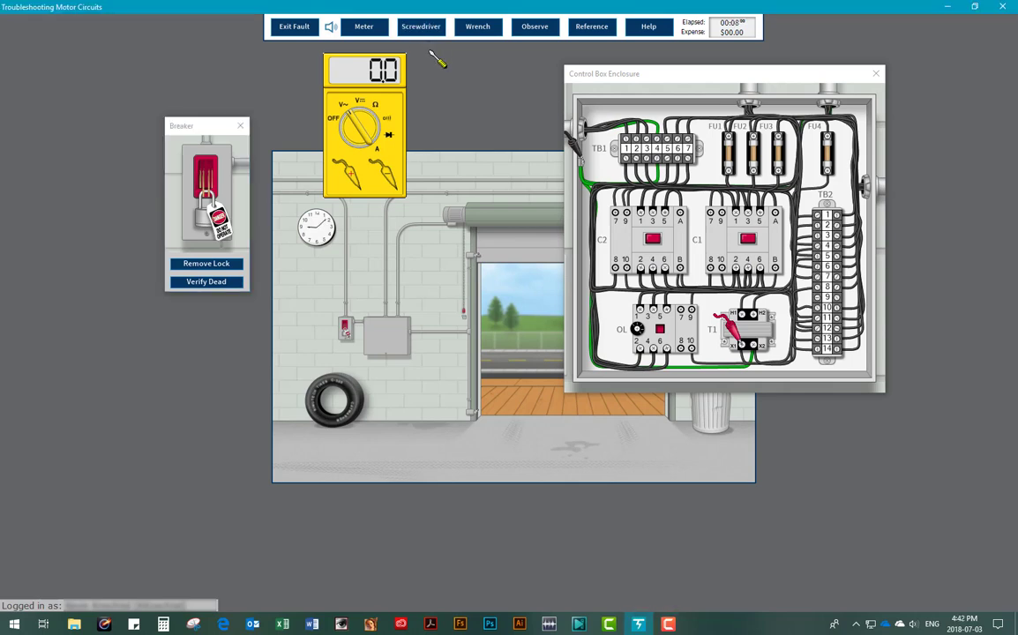
pyautogui.click(736, 214)
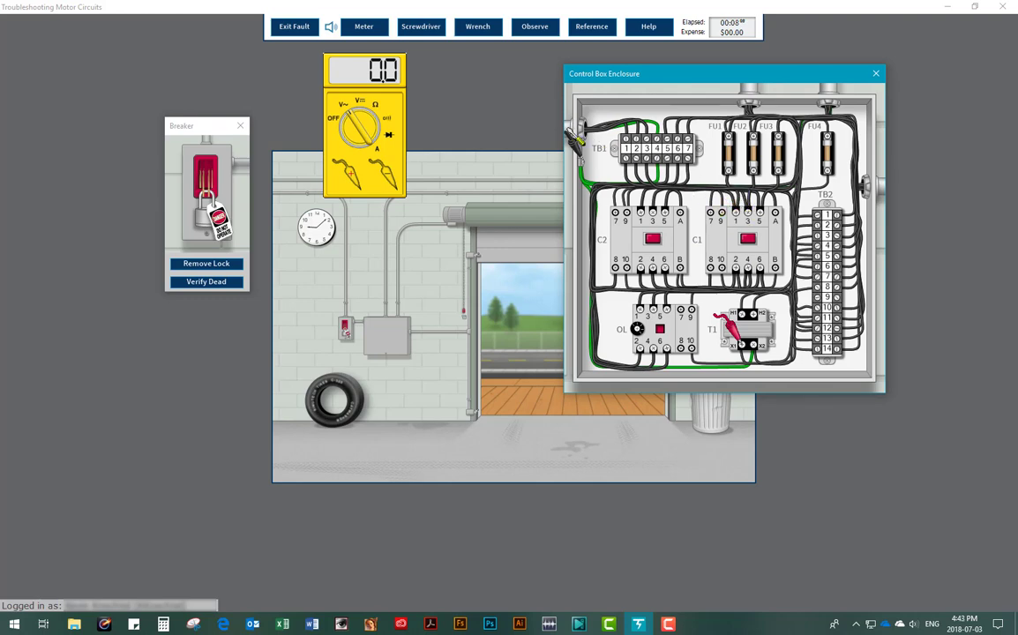
pyautogui.click(478, 26)
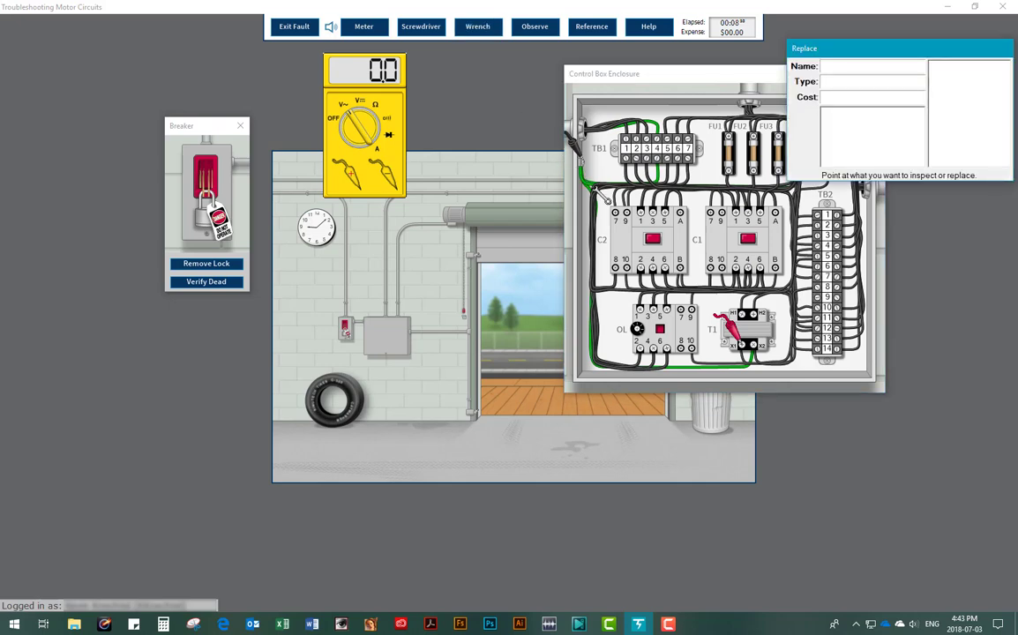
pyautogui.click(737, 228)
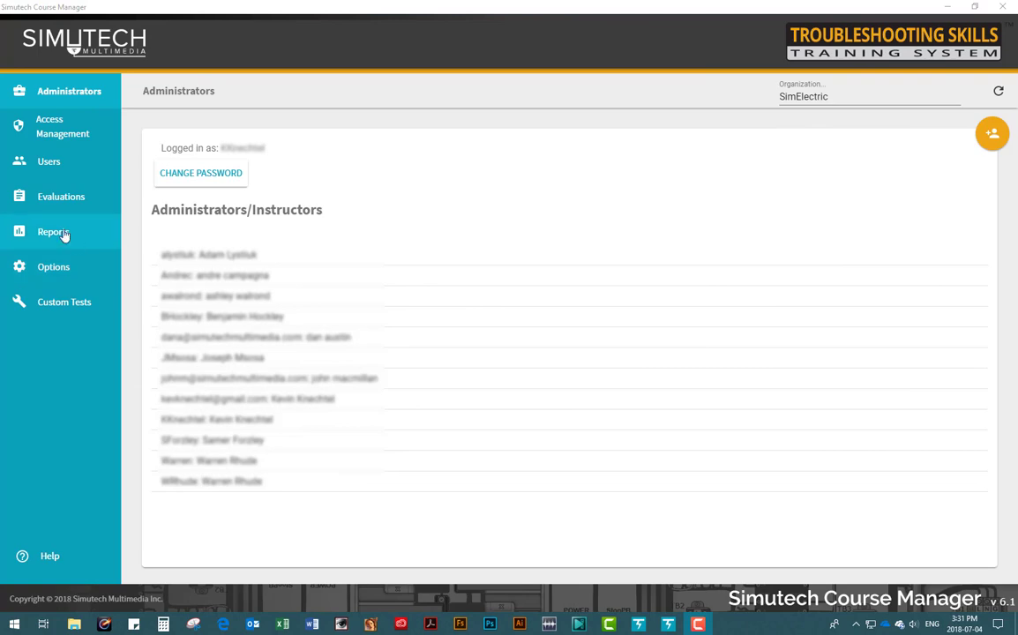
# Step: Report Troubleshooting Electrical users in Summary By User, sorted by Advanced Extra Component Count, highlighting 21 and 40
pyautogui.click(65, 234)
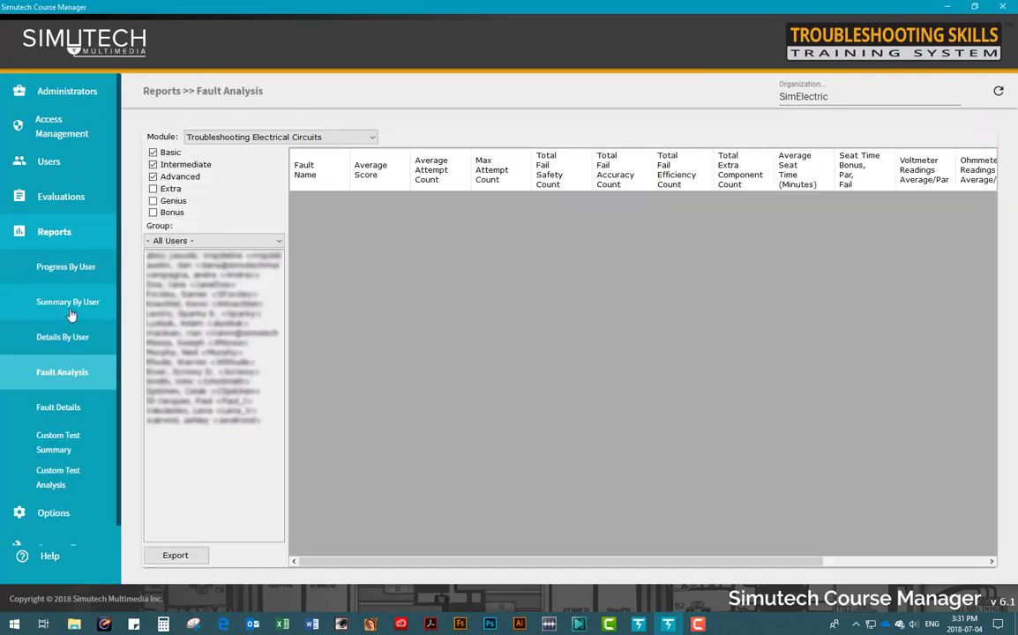
pyautogui.click(70, 306)
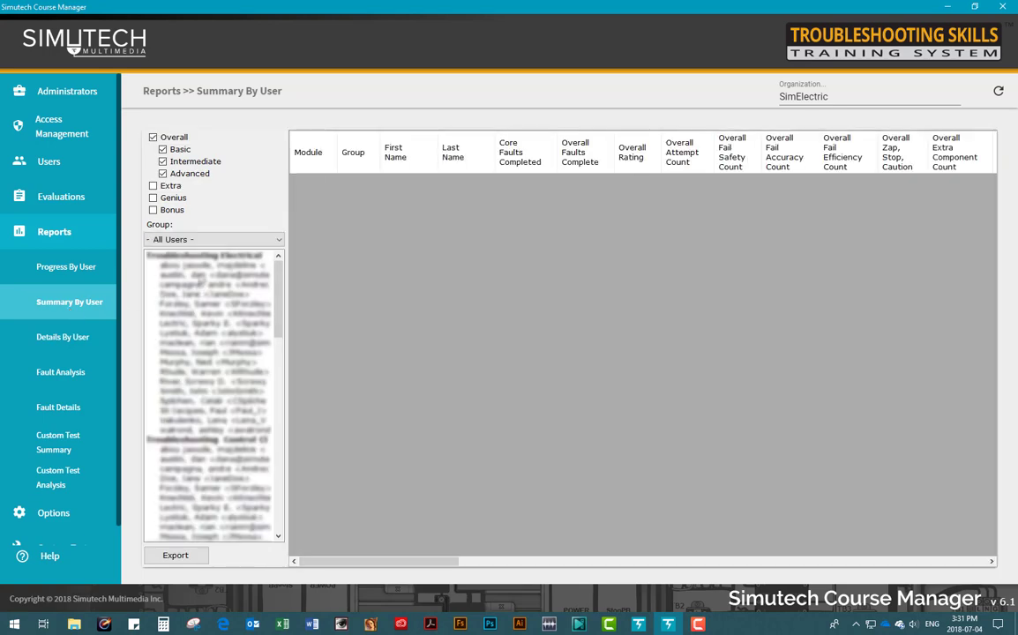
pyautogui.moveTo(201, 276); pyautogui.dragTo(197, 425)
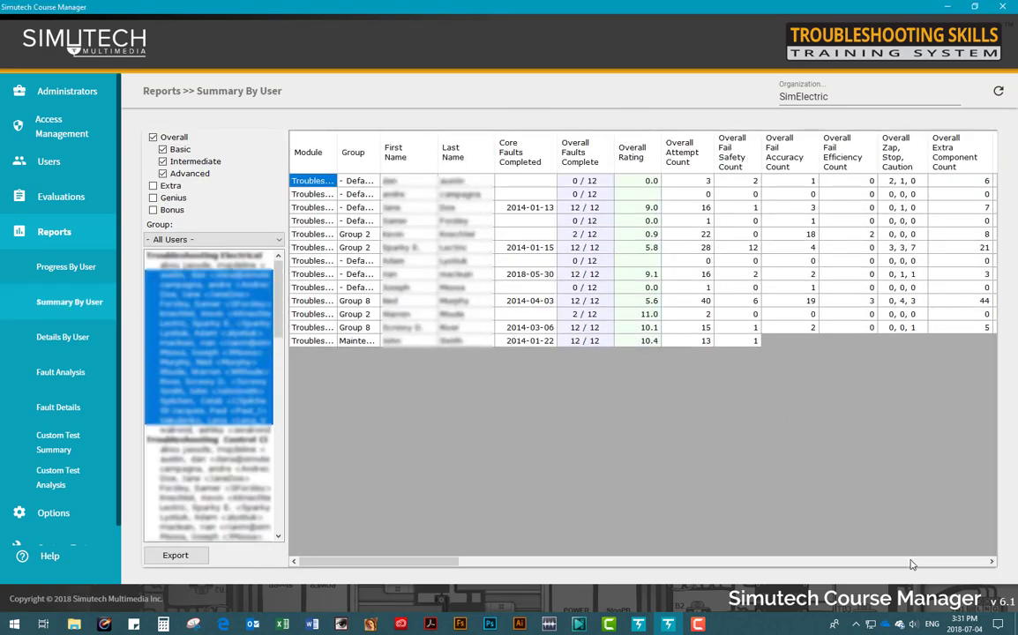
pyautogui.hscroll(10, 899, 234)
pyautogui.click(962, 152)
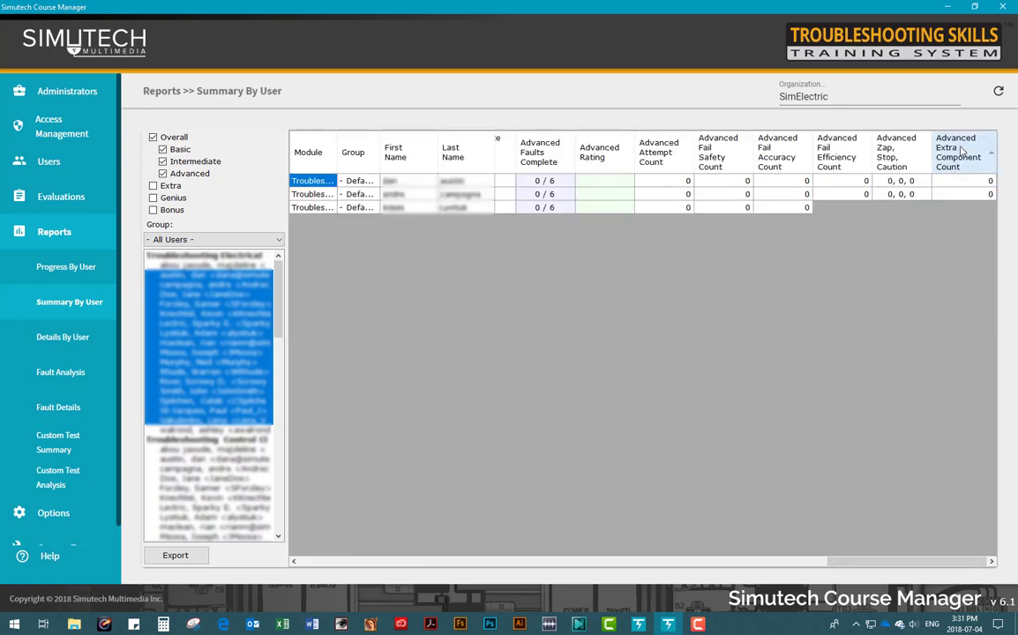
pyautogui.moveTo(978, 348); pyautogui.dragTo(976, 360)
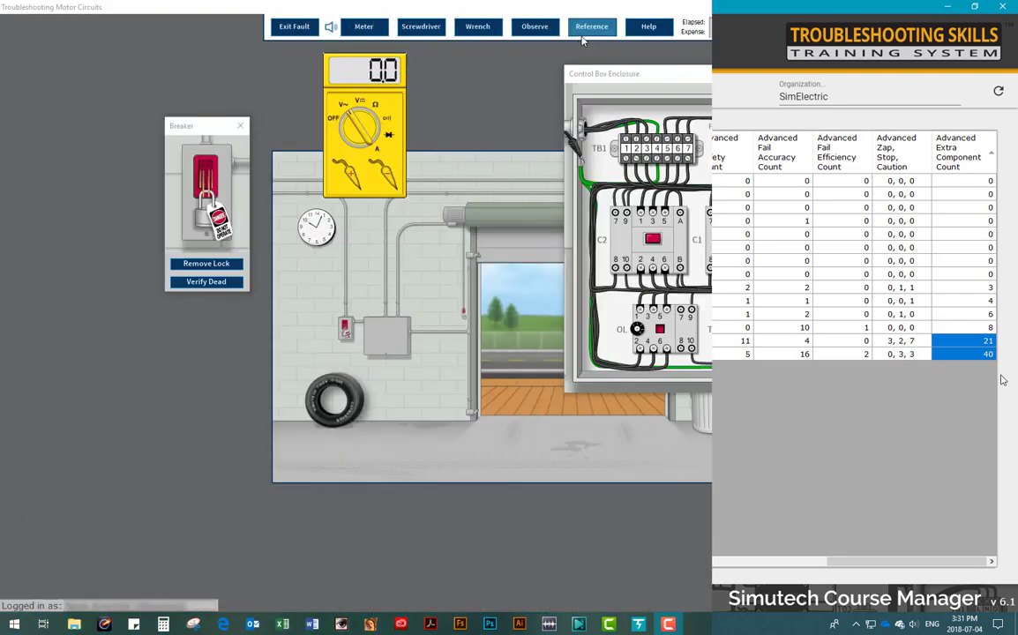
# Step: View and close the garage door Schematic Diagram and the Connection Wiring Diagram references
pyautogui.click(593, 27)
pyautogui.click(601, 43)
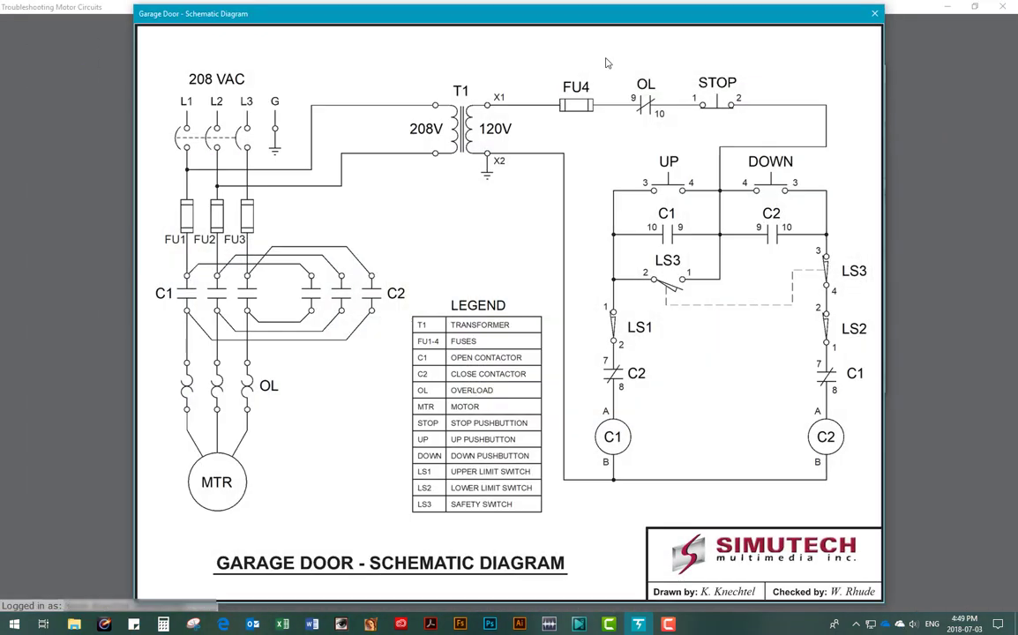
pyautogui.click(872, 14)
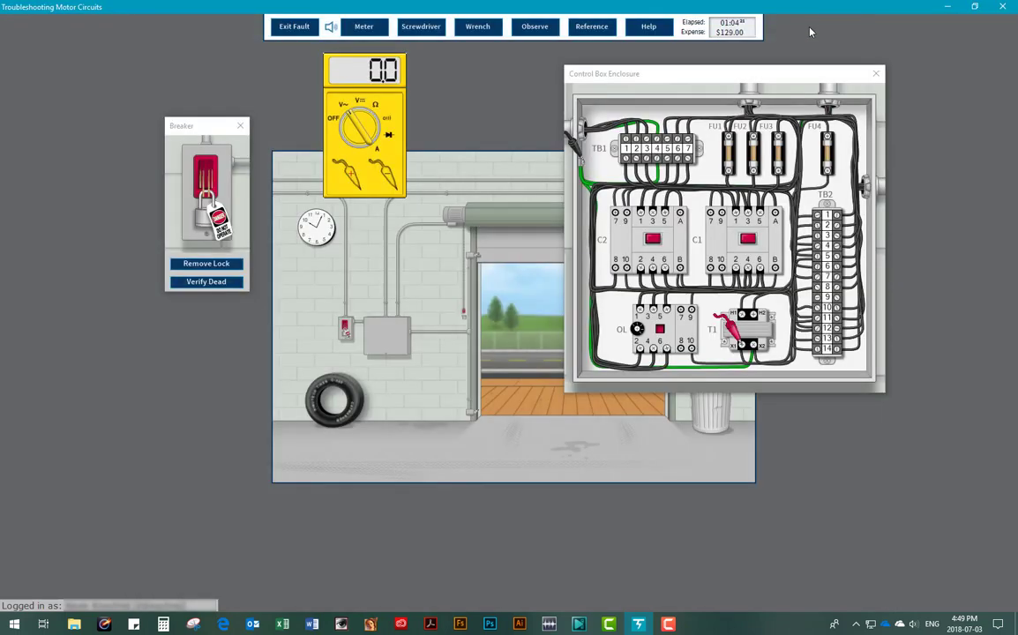
pyautogui.click(584, 27)
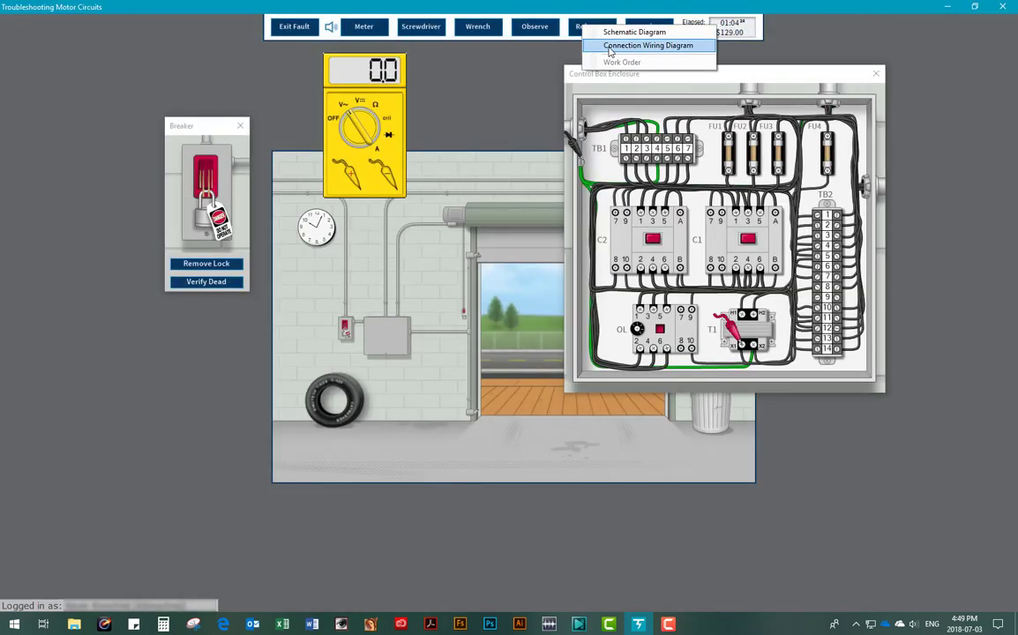
pyautogui.click(608, 50)
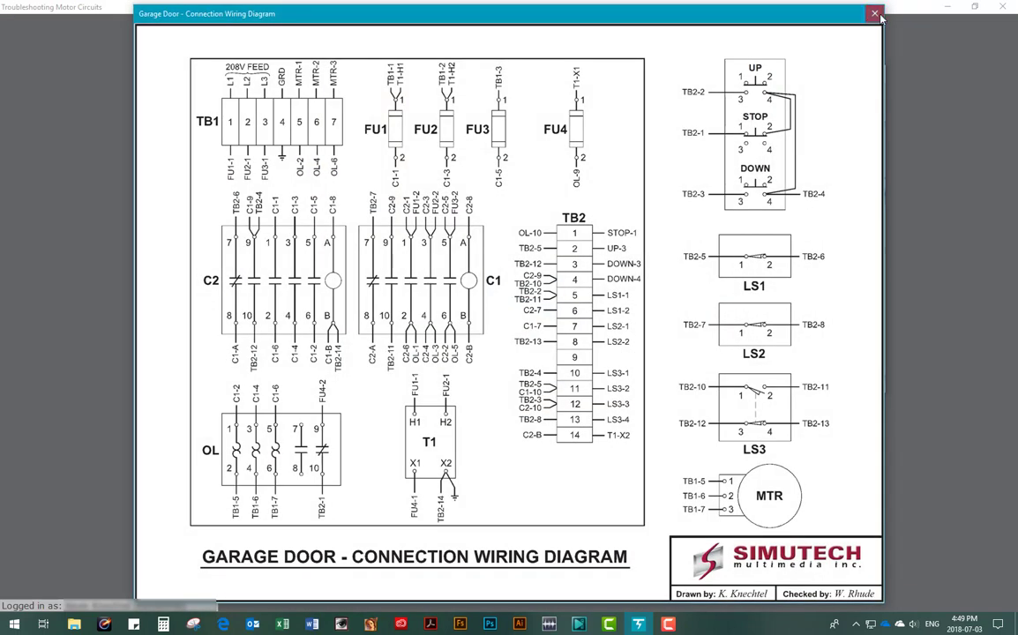
pyautogui.click(881, 17)
# Step: Read the Multimeter help page on Taking Resistance Readings
pyautogui.click(648, 27)
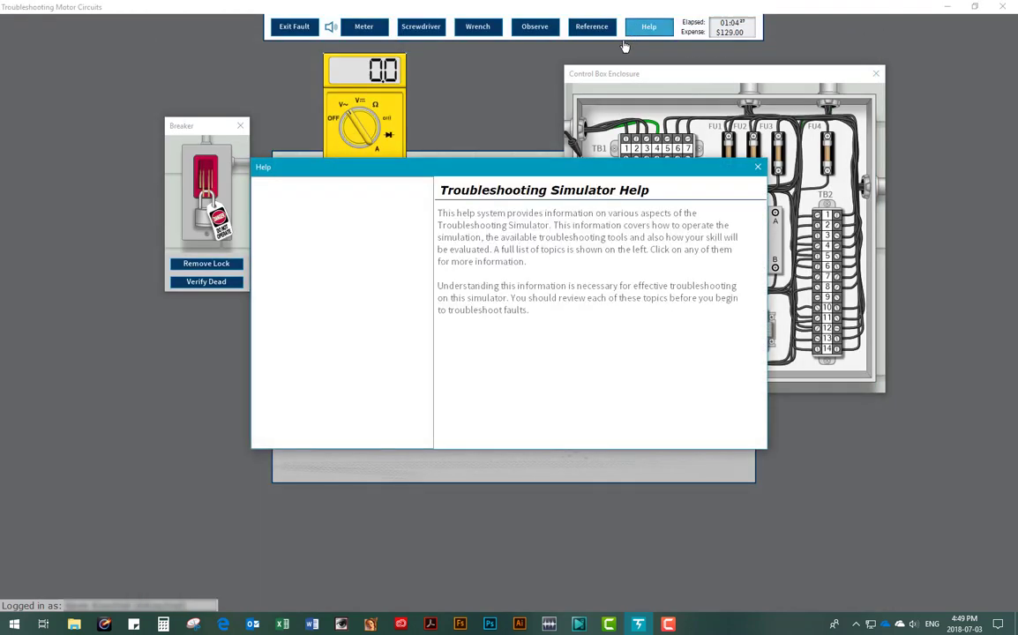
pyautogui.click(291, 222)
pyautogui.click(294, 260)
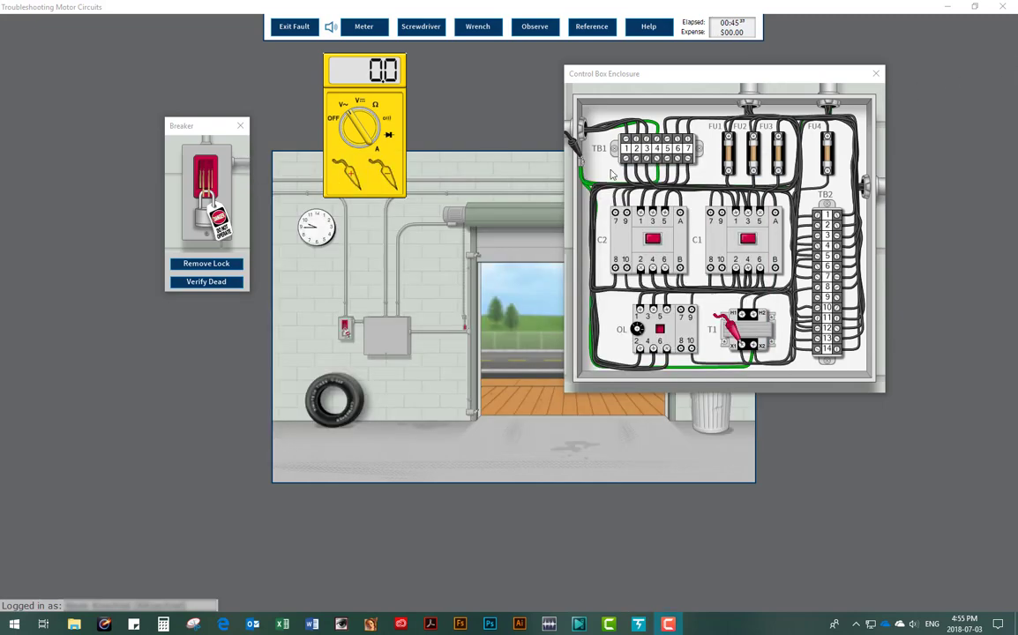
# Step: Remove the lock and tag, switch the breaker on, then touch the black lead to the wiring on Ω
pyautogui.click(232, 263)
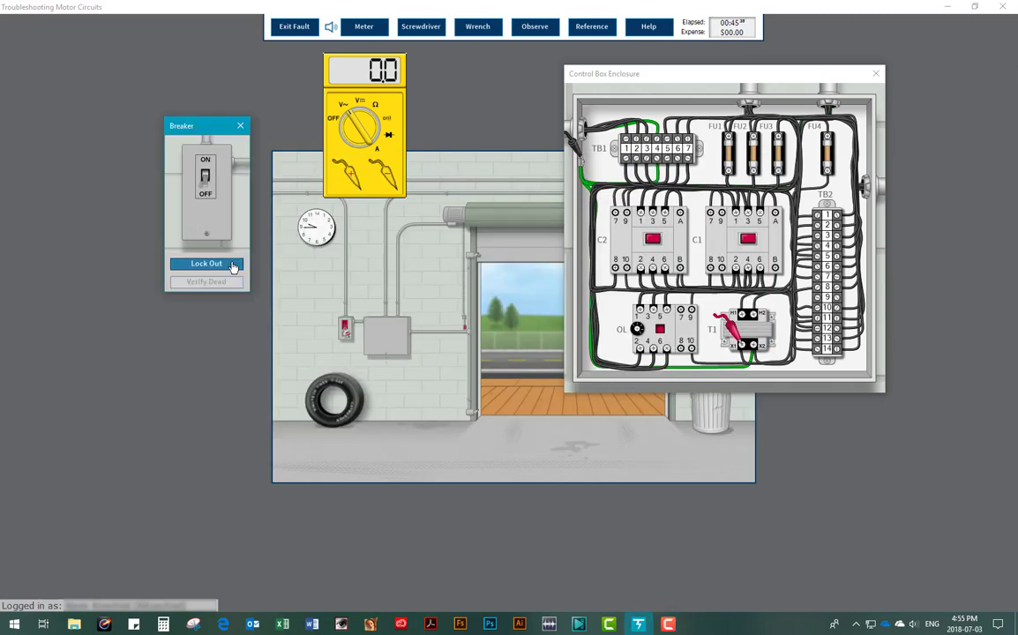
pyautogui.click(205, 179)
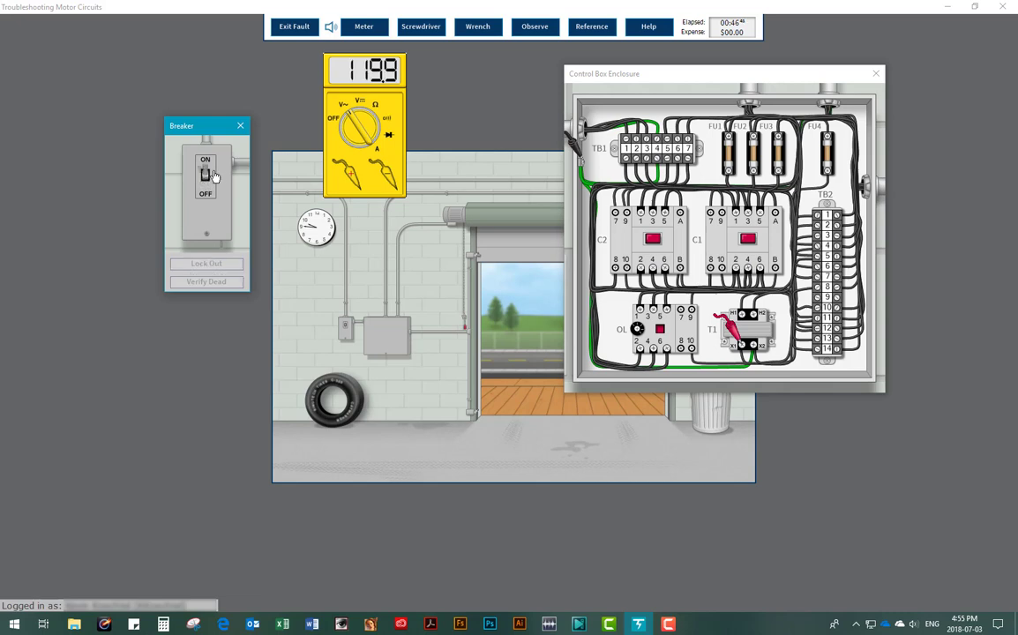
pyautogui.click(334, 120)
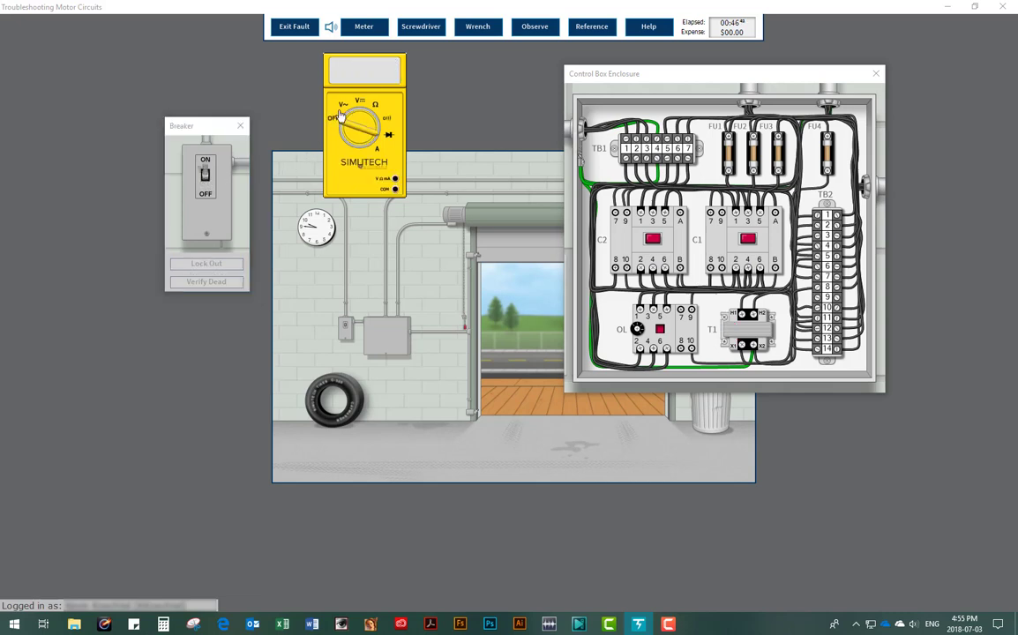
pyautogui.click(375, 105)
pyautogui.click(353, 161)
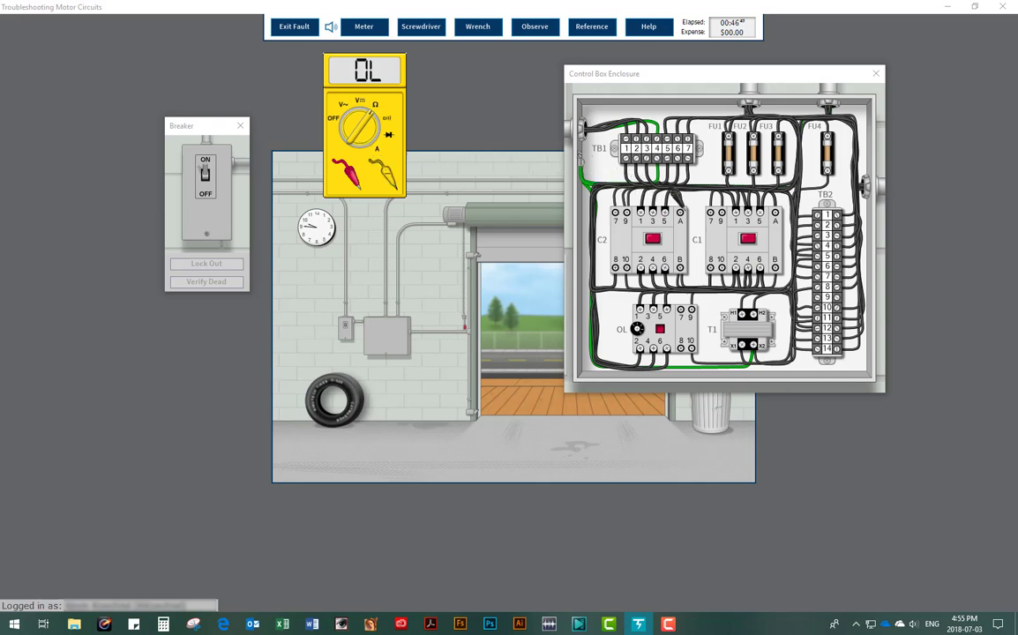
pyautogui.click(602, 169)
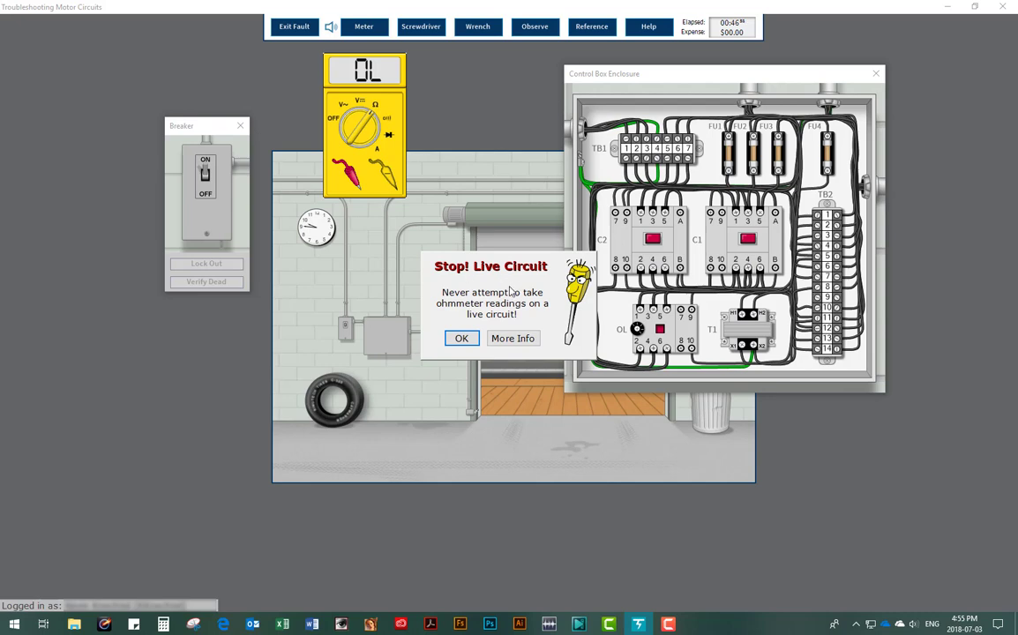
# Step: Dismiss the live-circuit warning and use the screwdriver on a live C2 terminal
pyautogui.click(459, 341)
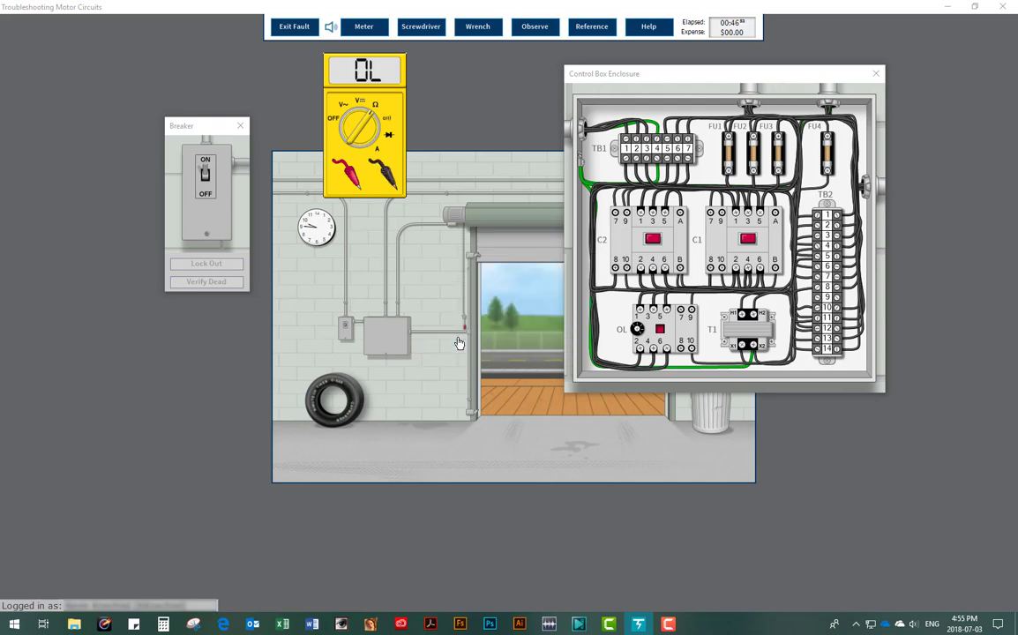
pyautogui.click(423, 28)
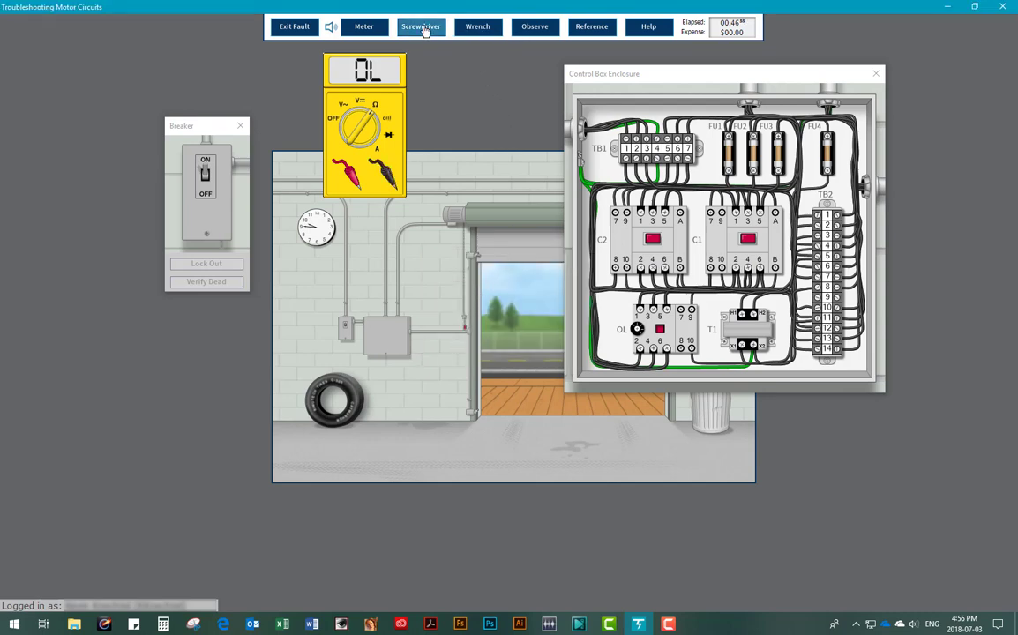
pyautogui.click(664, 212)
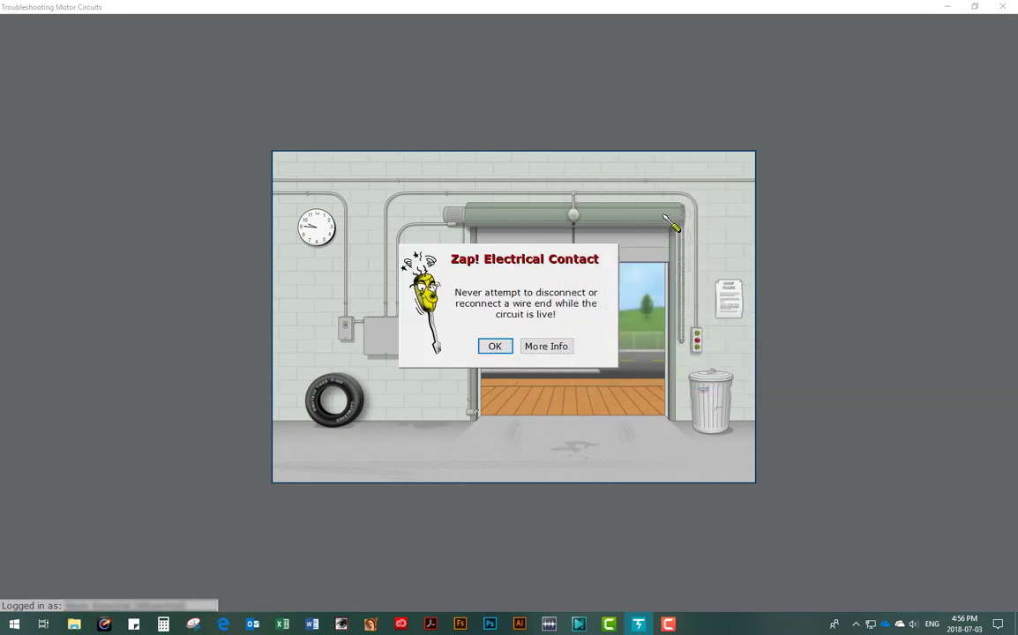
# Step: Dismiss the Zap electrical-contact warning and close the unsuccessful repair report
pyautogui.click(499, 346)
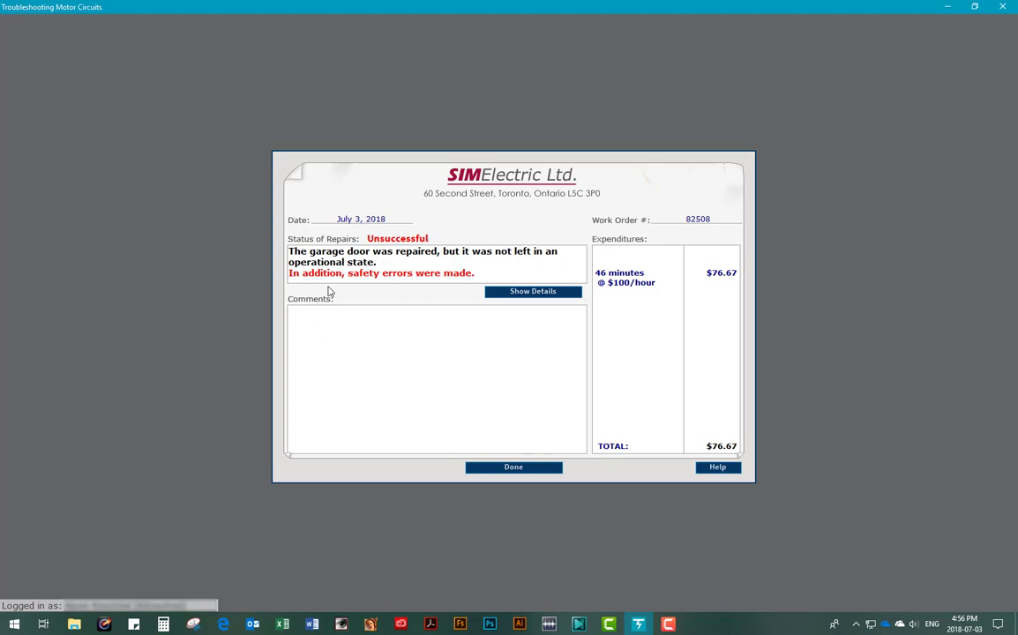
pyautogui.click(515, 469)
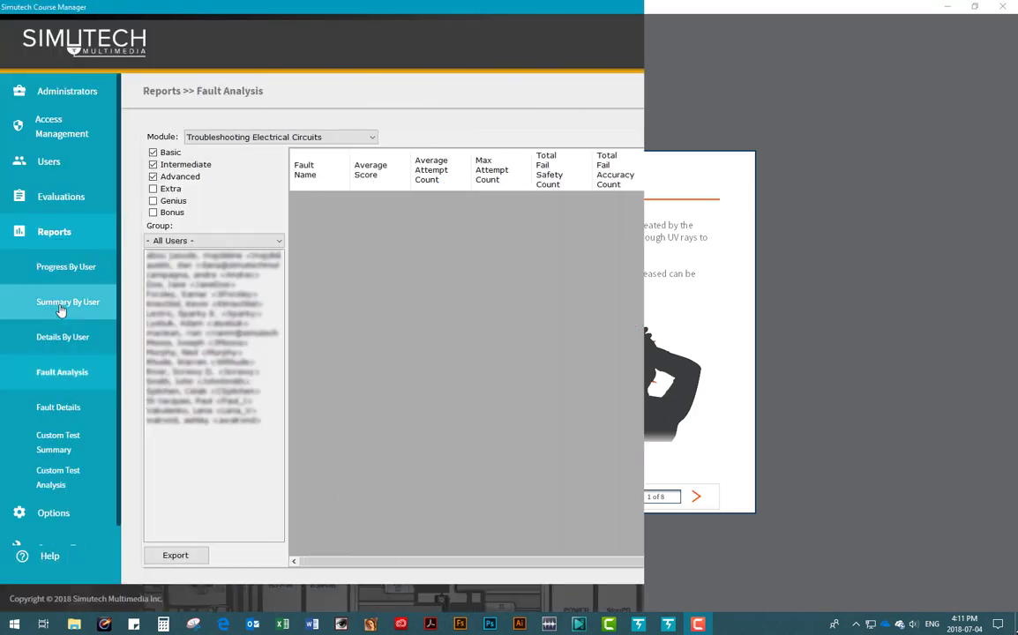
# Step: Show Summary By User, select the Troubleshooting Electrical users and highlight their Overall Fail Safety Count values
pyautogui.click(68, 302)
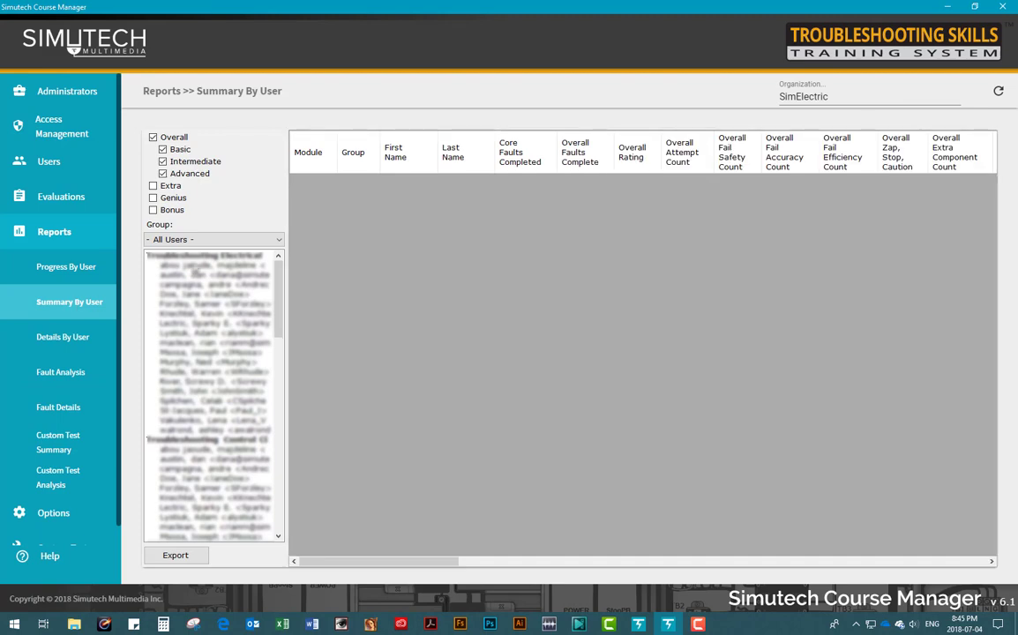
pyautogui.moveTo(196, 273); pyautogui.dragTo(203, 431)
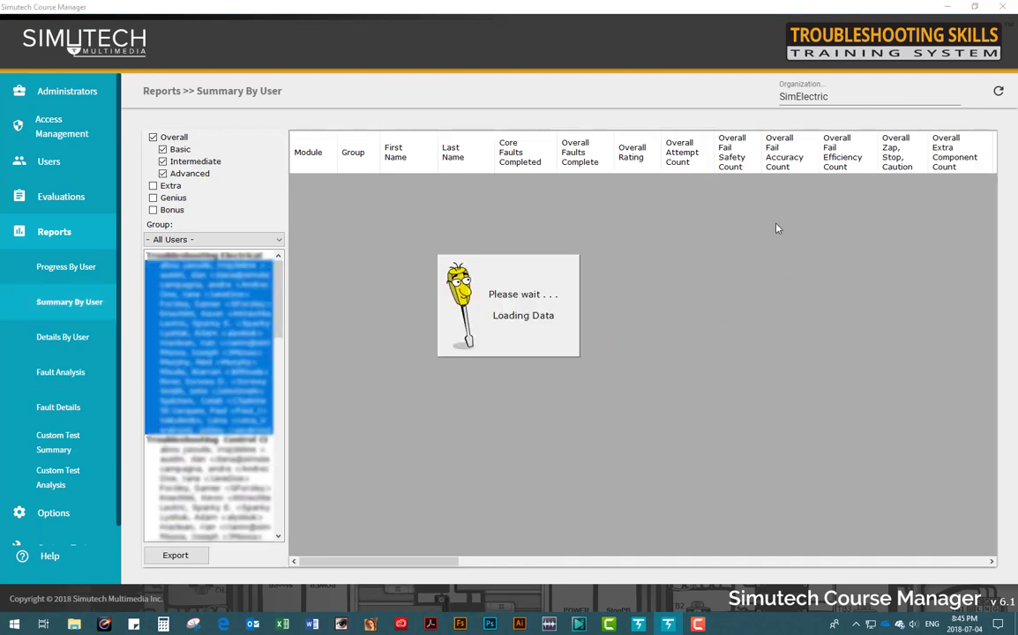
pyautogui.moveTo(731, 181); pyautogui.dragTo(725, 383)
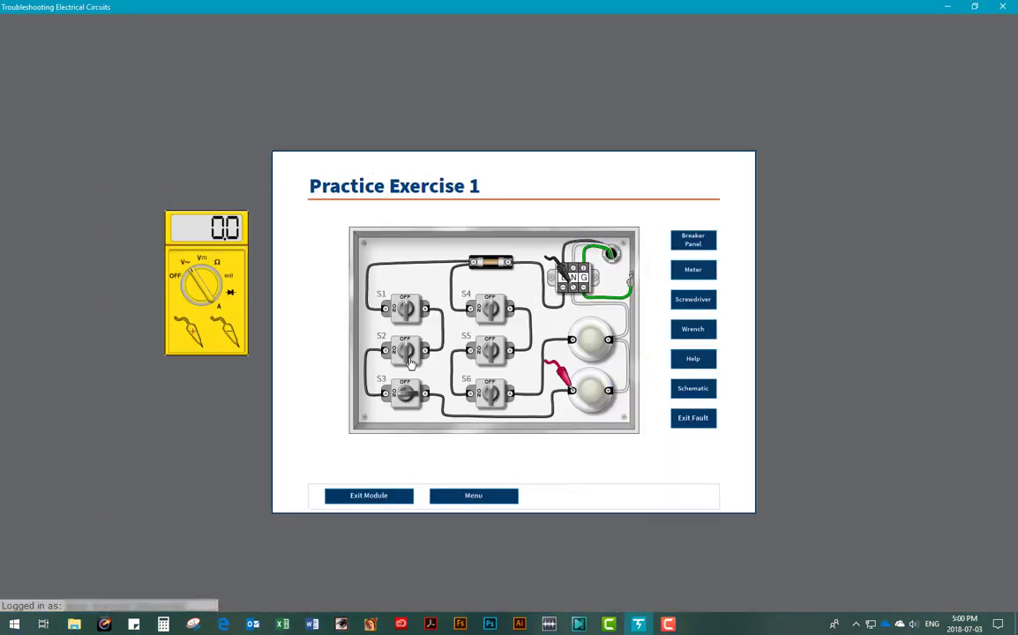
# Step: Light the lower lamp with S2, take the PLC programmer online, and start the mixing batch remotely
pyautogui.click(407, 351)
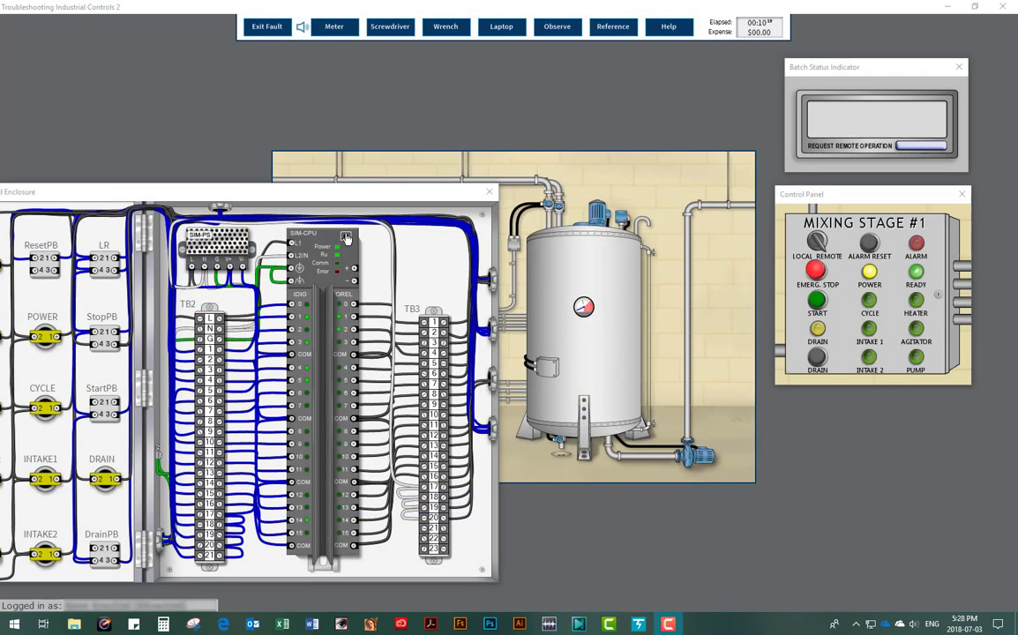
pyautogui.click(375, 195)
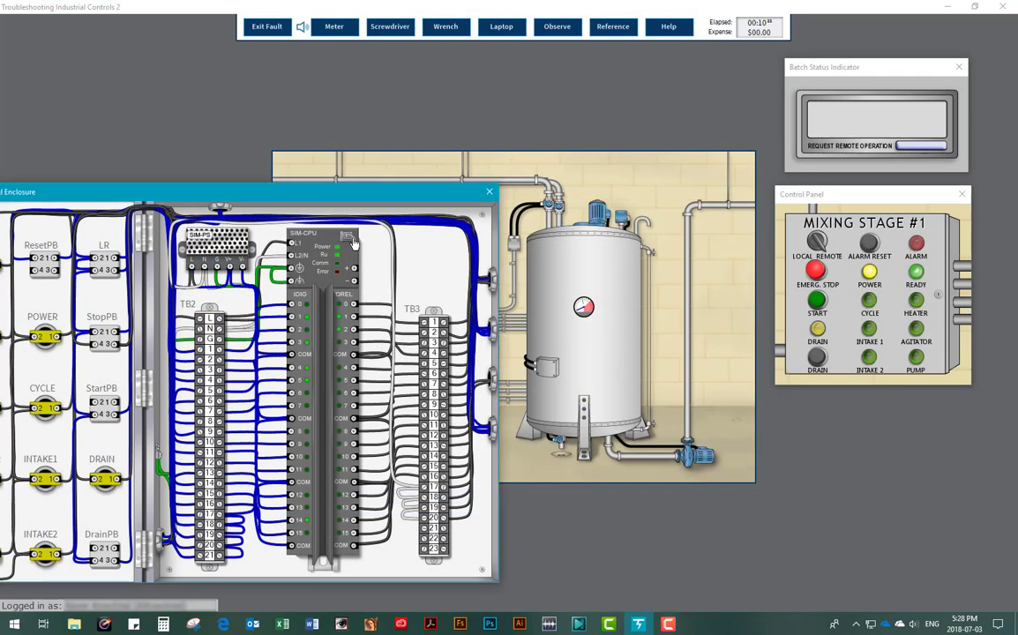
pyautogui.click(500, 26)
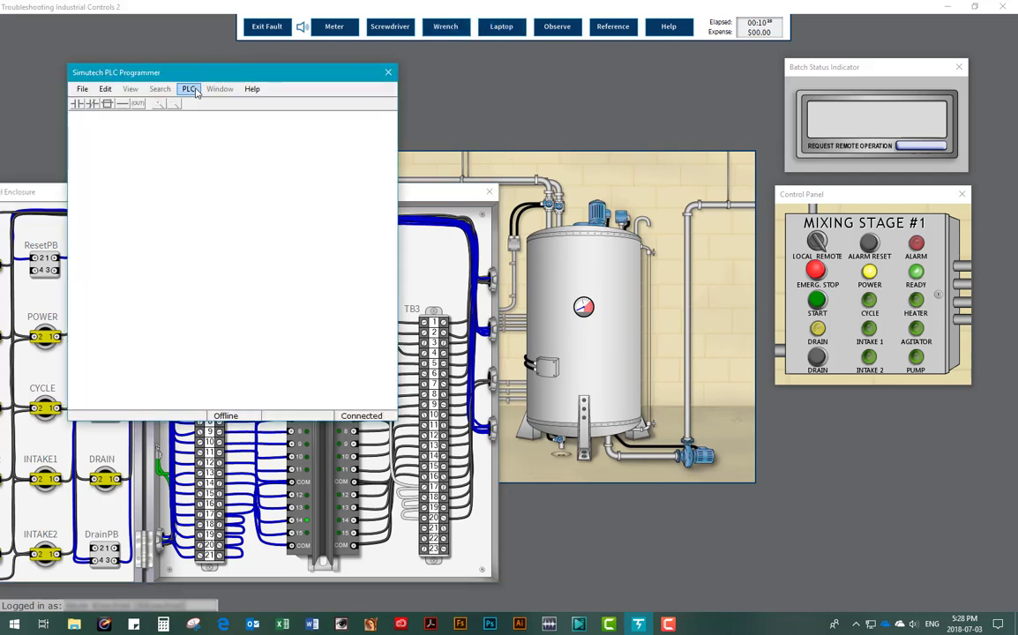
pyautogui.click(188, 89)
pyautogui.click(202, 129)
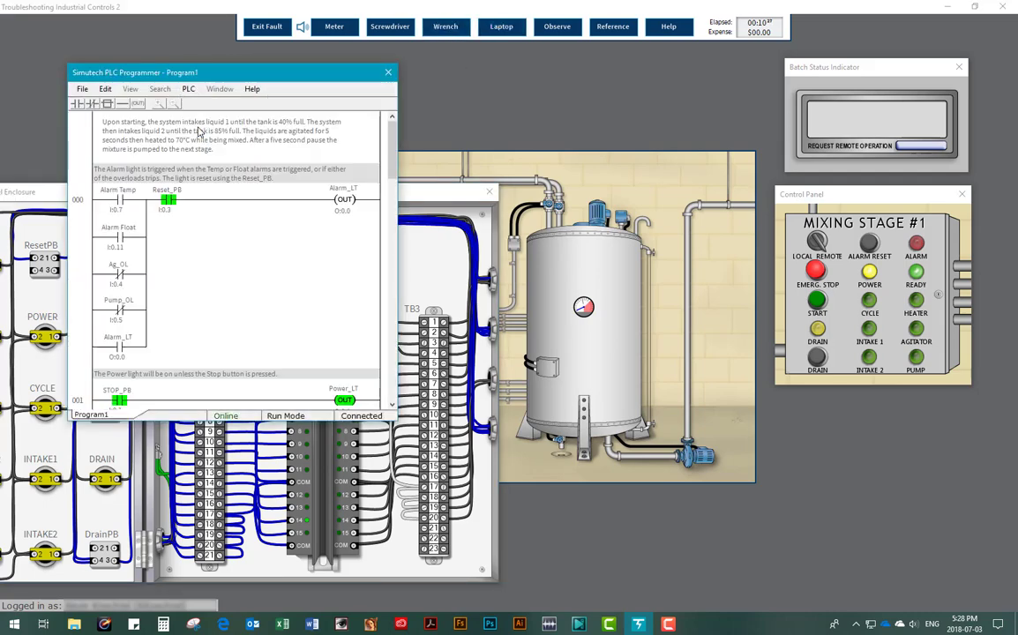
pyautogui.moveTo(394, 139); pyautogui.dragTo(388, 255)
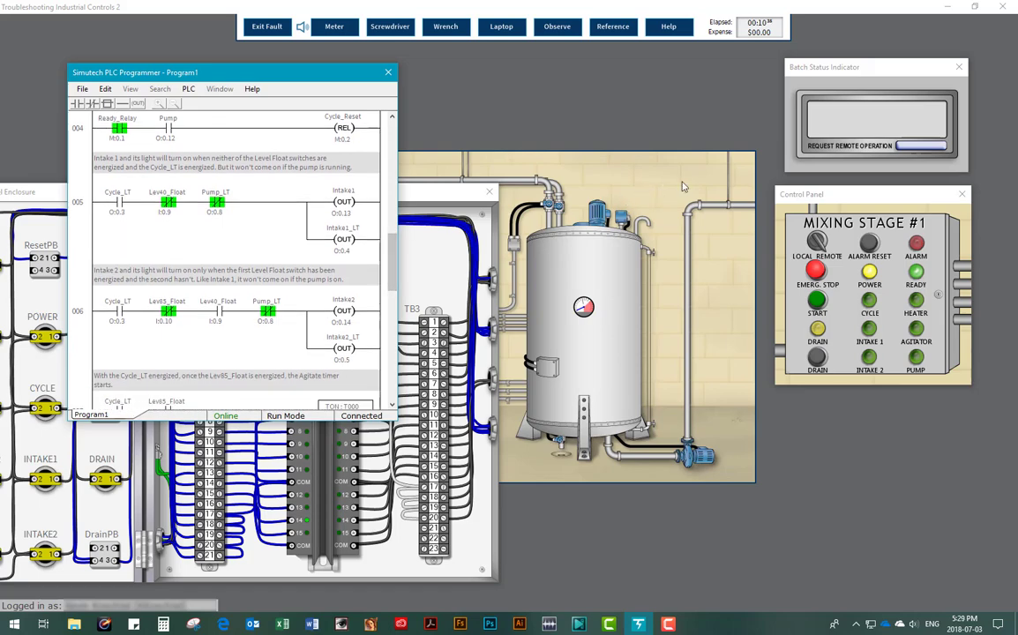
pyautogui.click(930, 148)
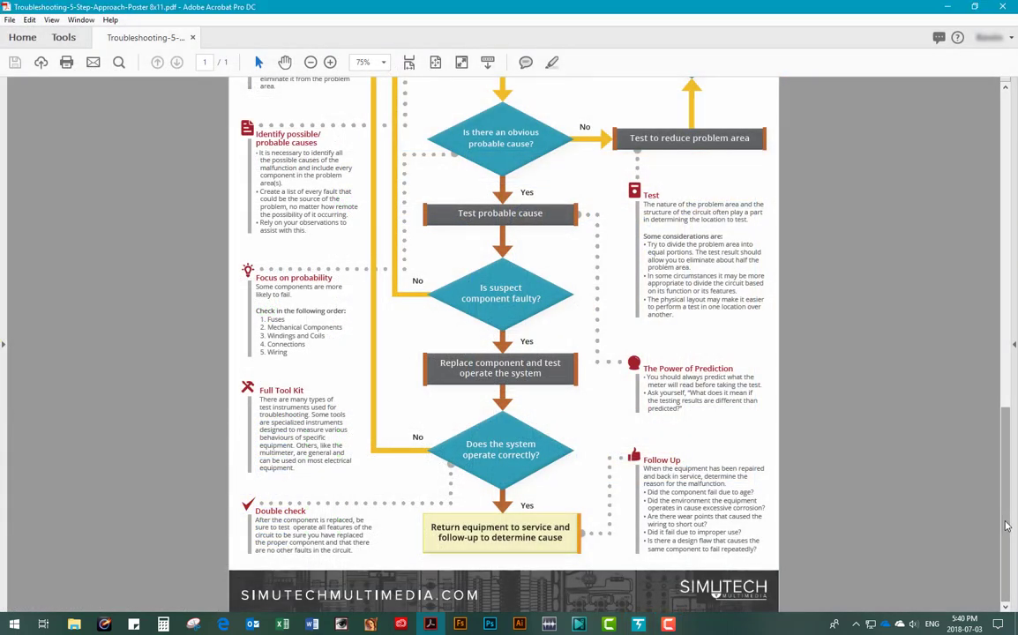
# Step: Scroll the 5-step approach poster to bring the top of the flowchart into view
pyautogui.moveTo(1007, 526); pyautogui.dragTo(1017, 187)
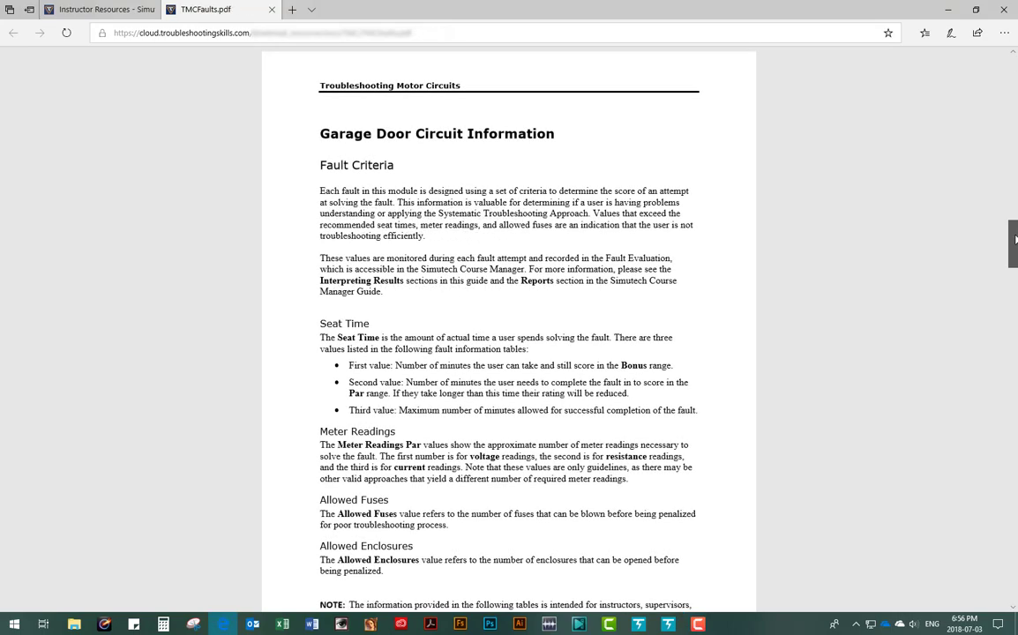
# Step: Scroll TMCFaults.pdf from Fault Criteria down to the fault tables
pyautogui.scroll(-1, 1012, 256)
pyautogui.moveTo(1012, 256); pyautogui.dragTo(1010, 403)
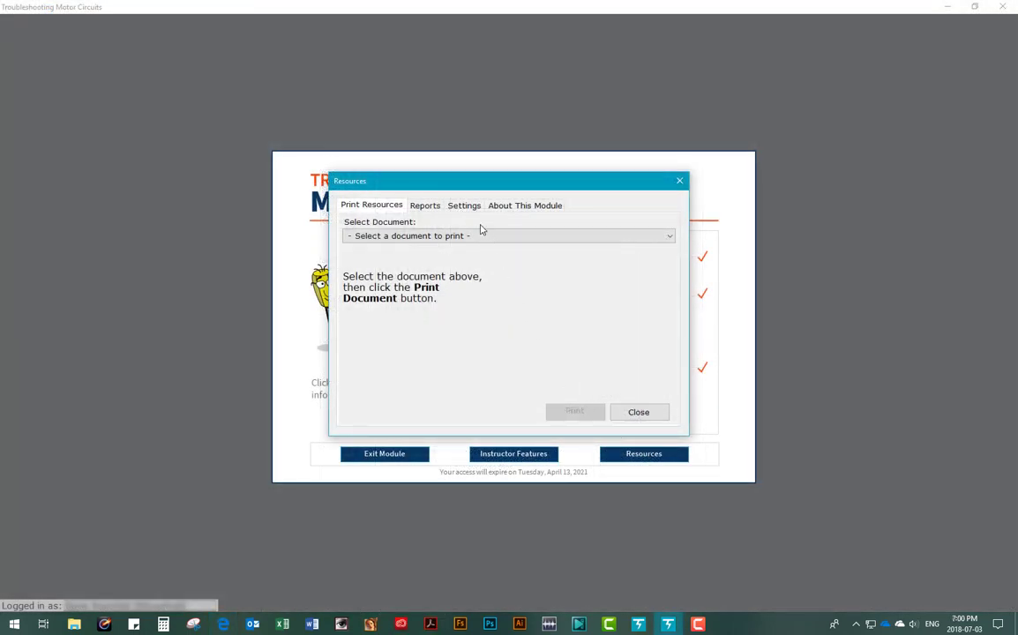
# Step: Check the module settings, close Resources to start the fault, and display the garage door schematic
pyautogui.click(468, 206)
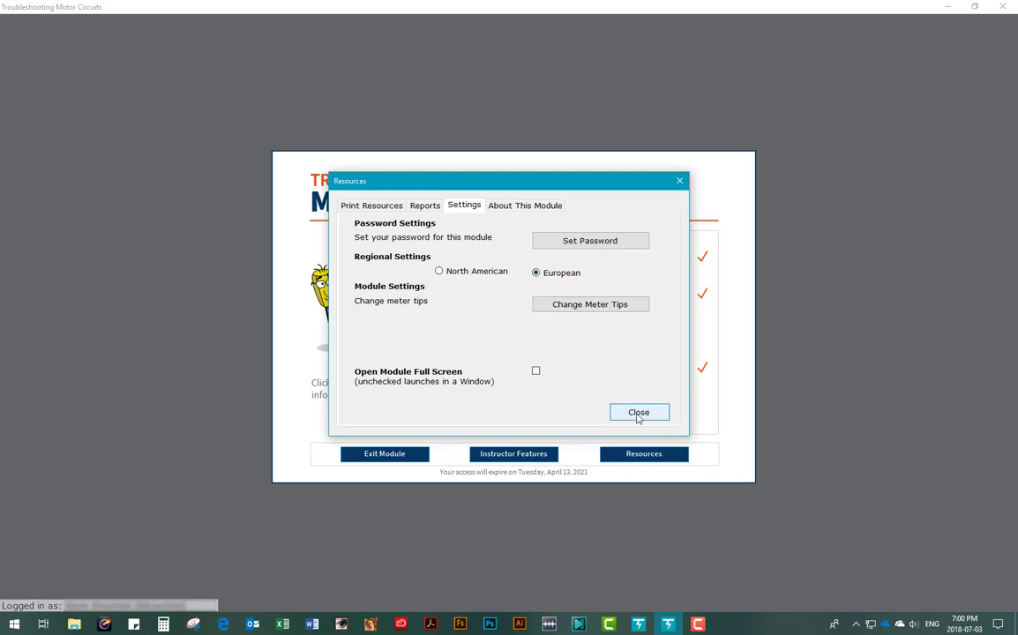
pyautogui.click(638, 413)
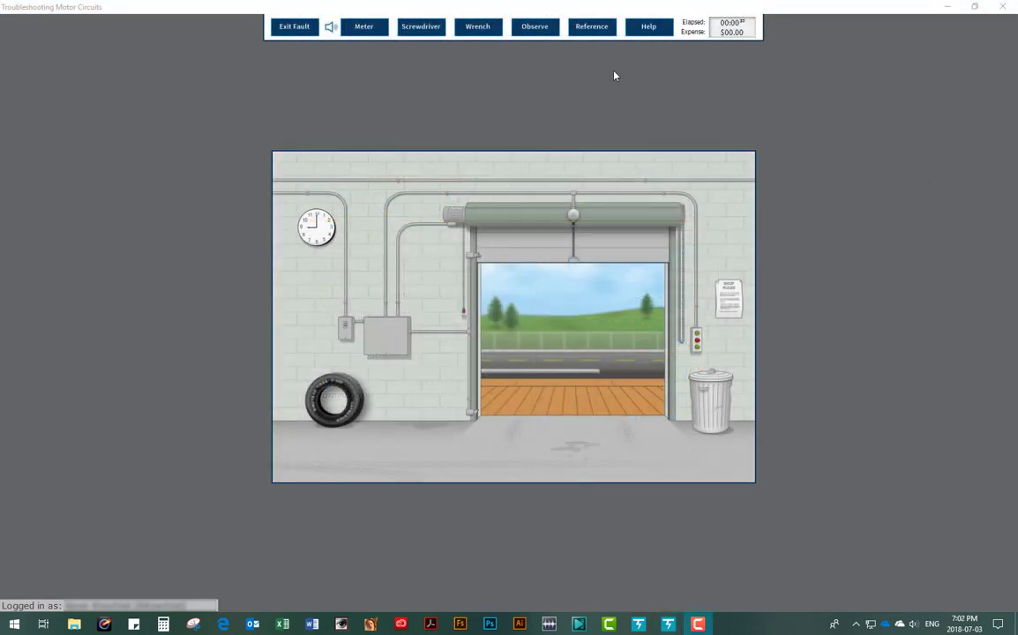
pyautogui.click(585, 33)
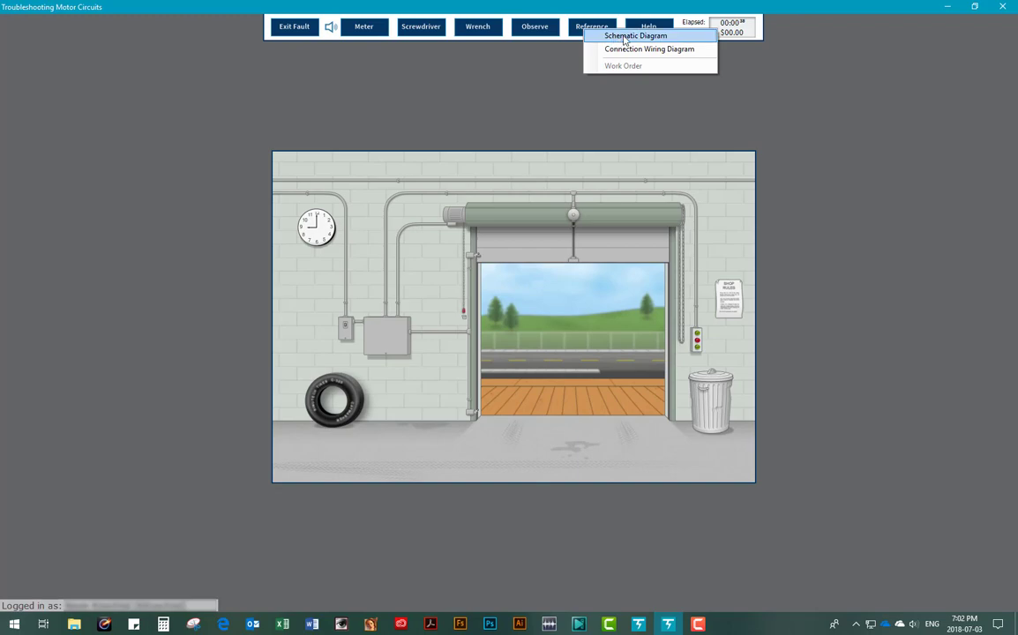
pyautogui.click(635, 36)
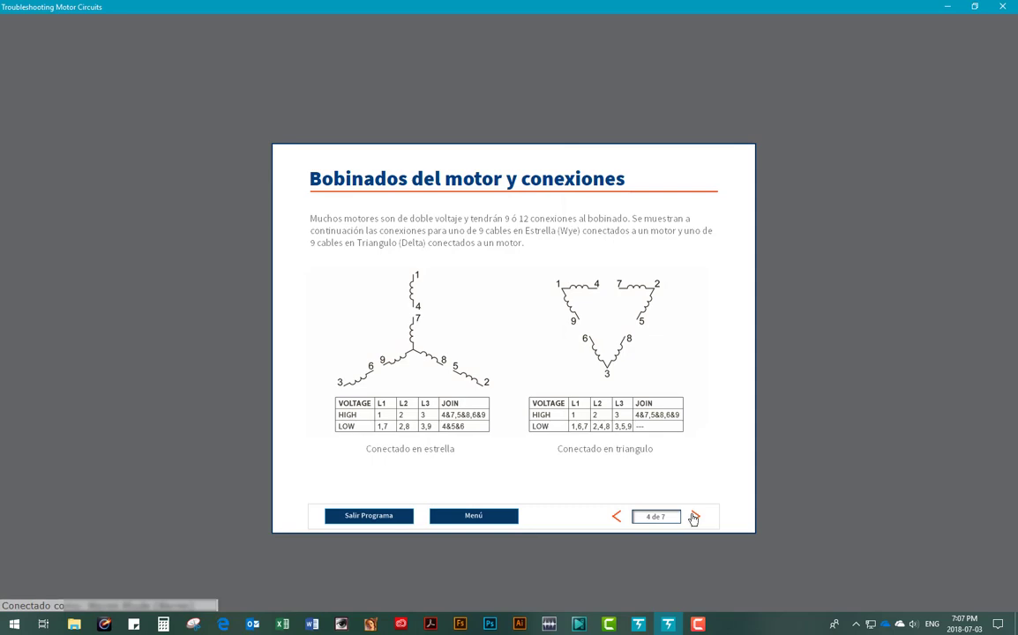
# Step: Advance the Spanish lesson slides to the winding resistance measurement page
pyautogui.click(694, 517)
pyautogui.click(695, 517)
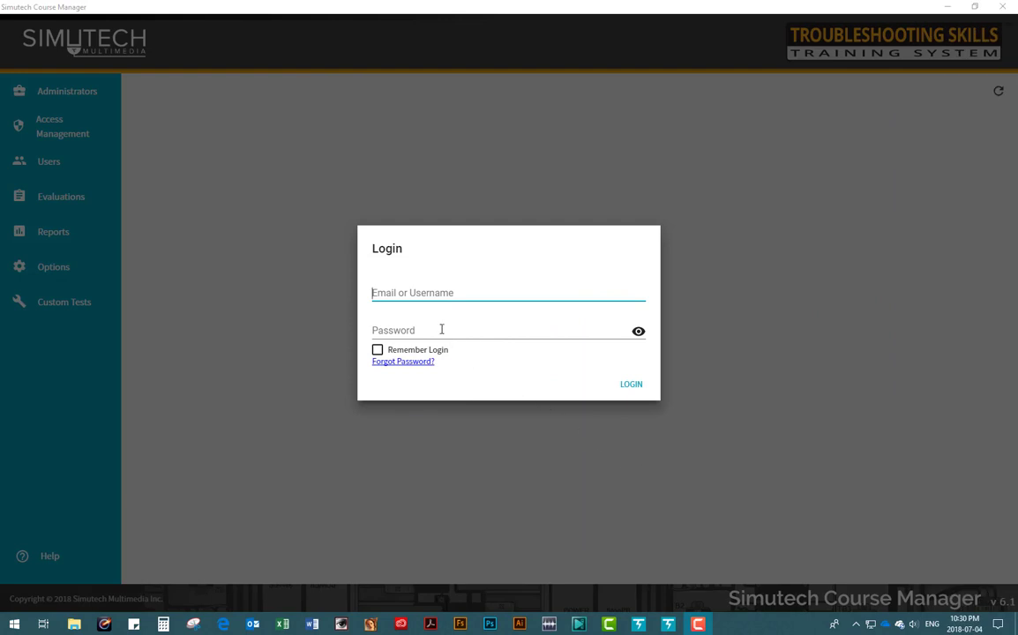
# Step: Log in to Course Manager with the account username and password
pyautogui.click(381, 291)
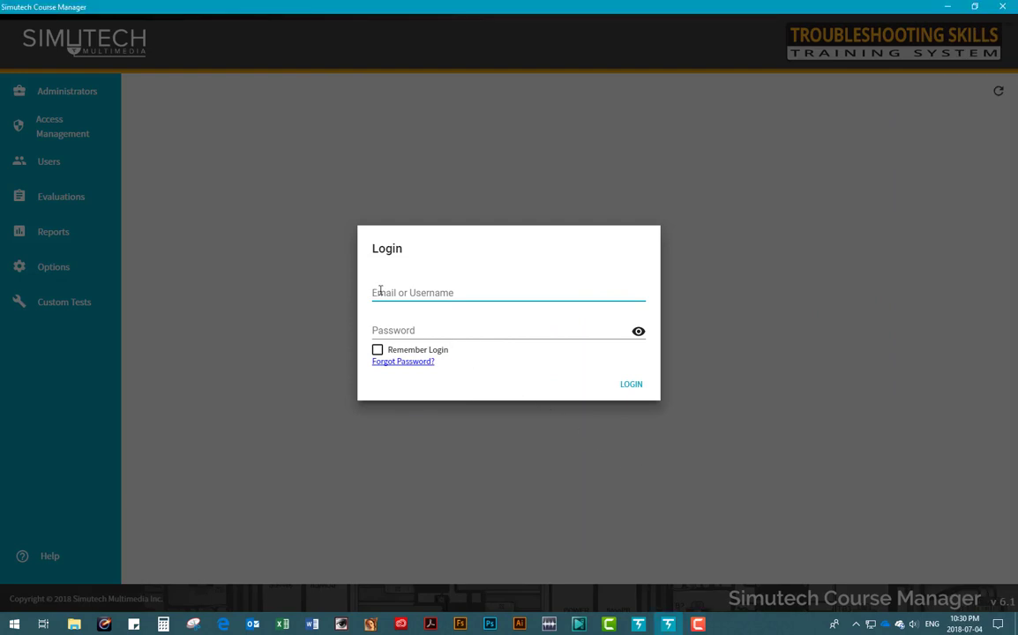
pyautogui.write('sko')
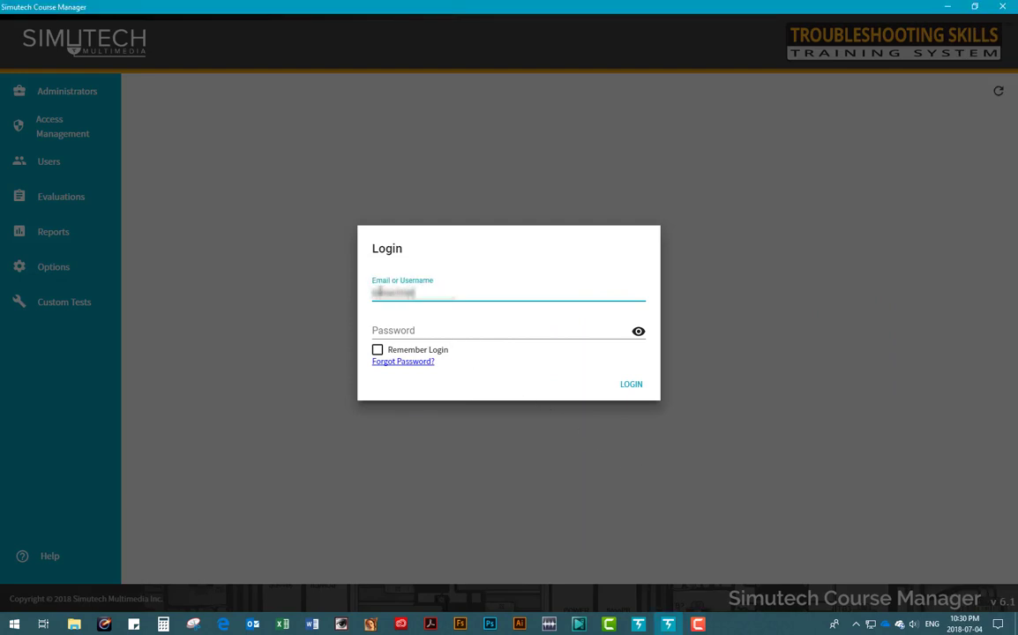
pyautogui.click(402, 331)
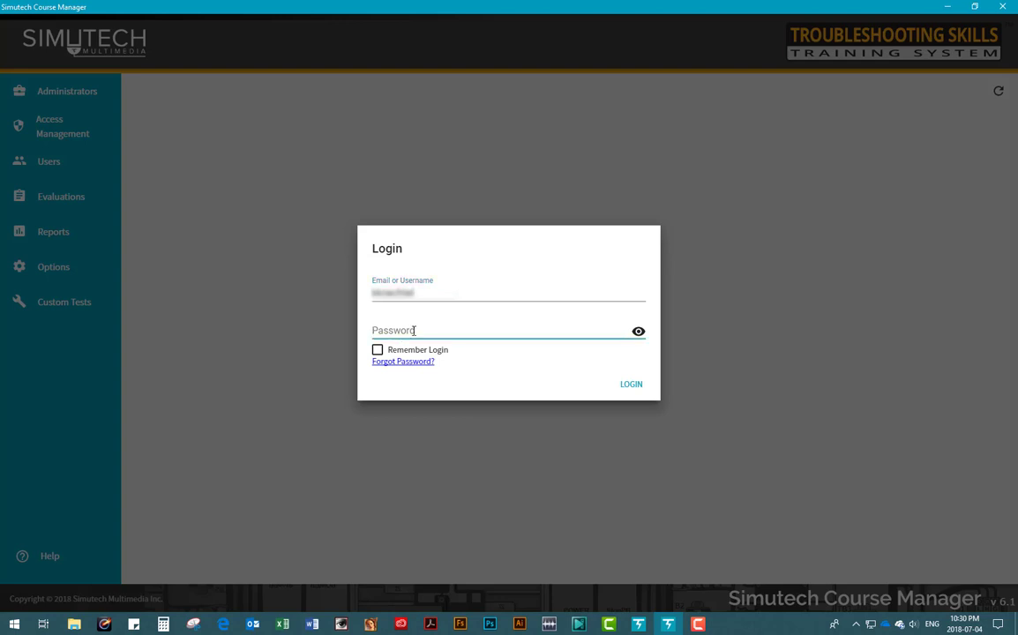
pyautogui.write('••')
pyautogui.click(628, 386)
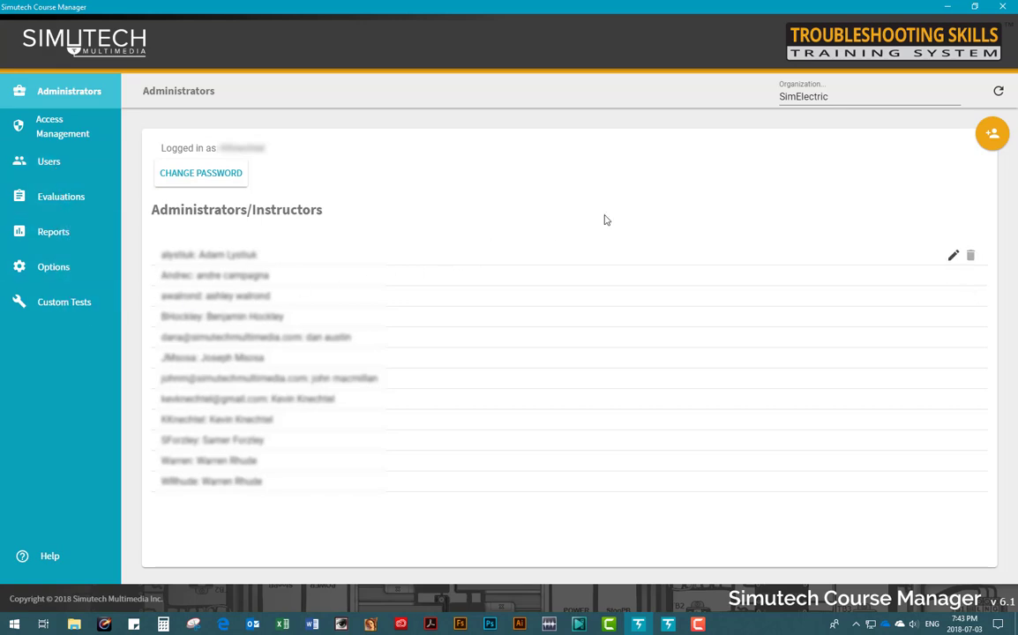
# Step: Start and cancel adding an administrator, then open an administrator's Edit dialog showing permissions
pyautogui.click(992, 135)
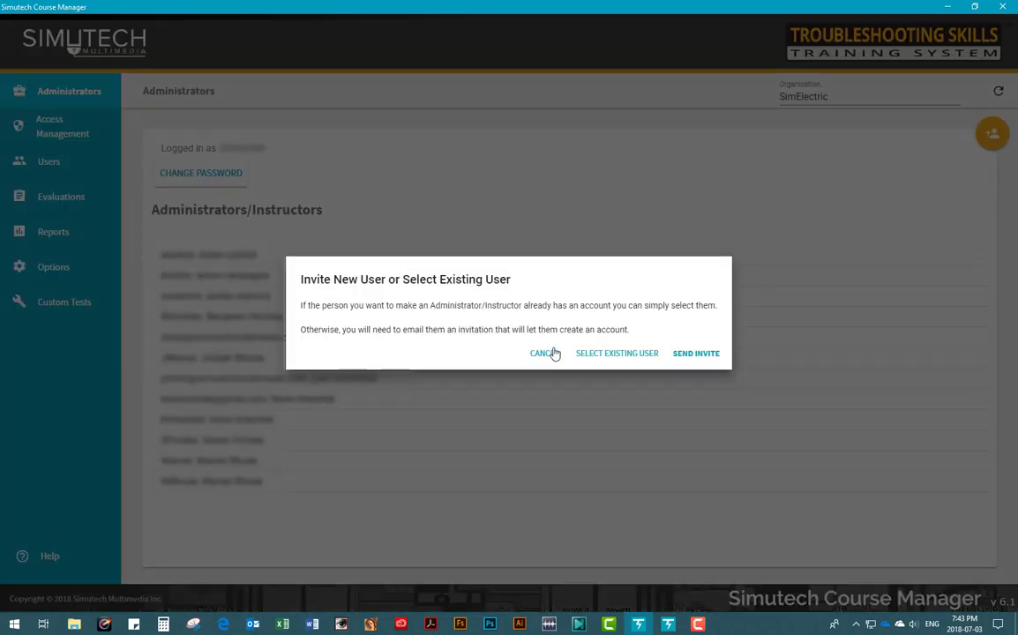
pyautogui.click(550, 355)
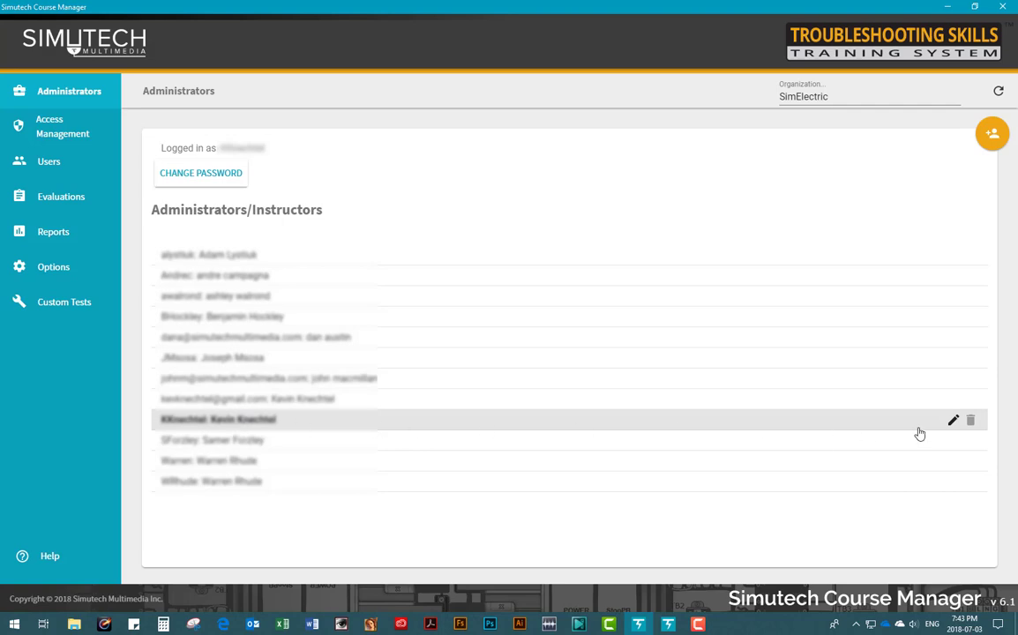
pyautogui.click(953, 423)
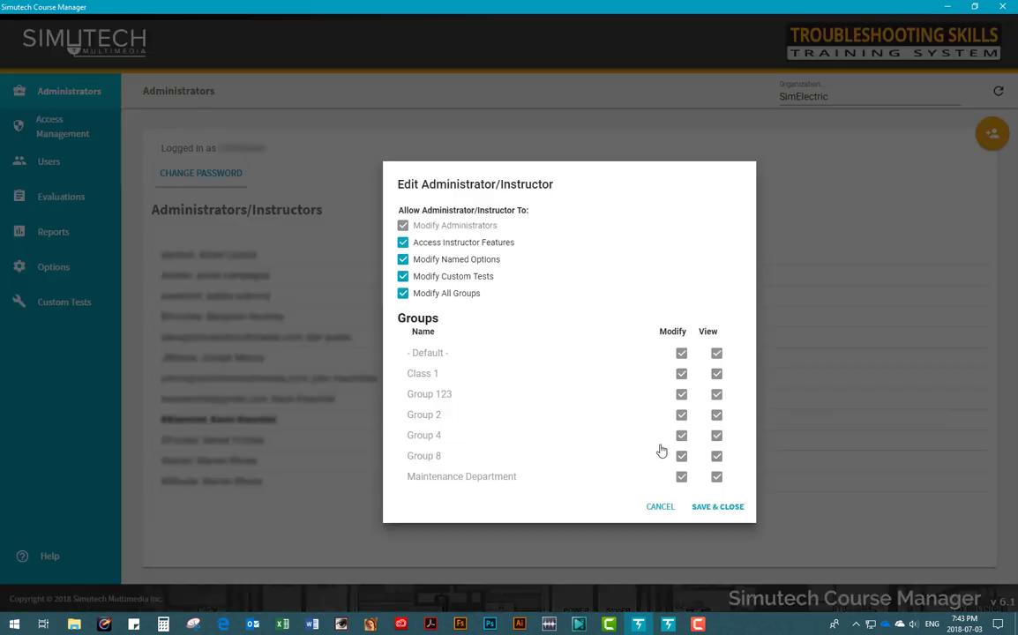
# Step: Discard the permission settings, go to Access Management, and cancel the Add Modules To Users form
pyautogui.click(658, 508)
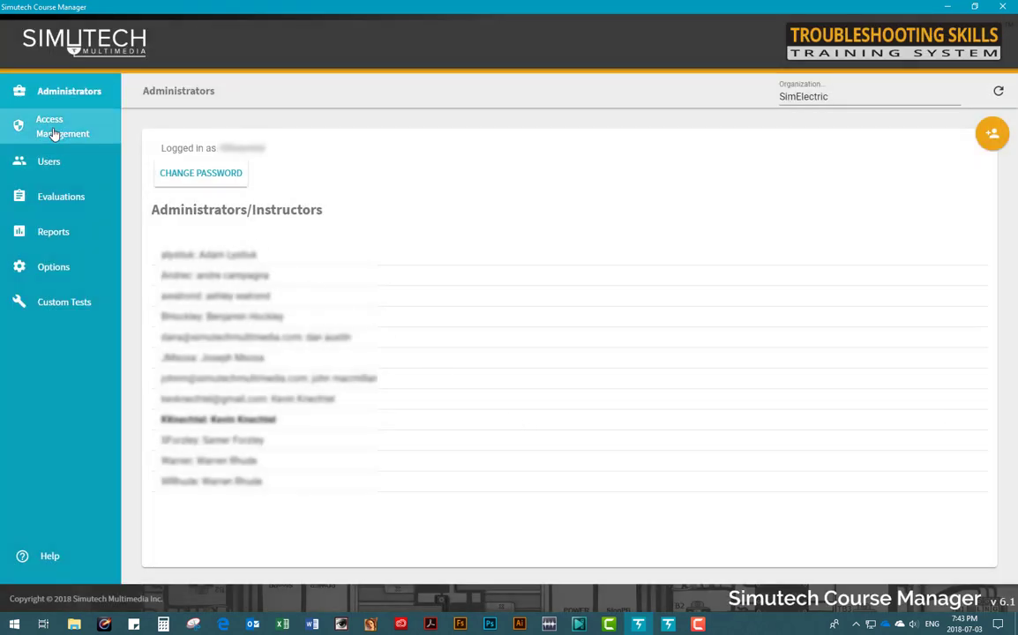
pyautogui.click(51, 128)
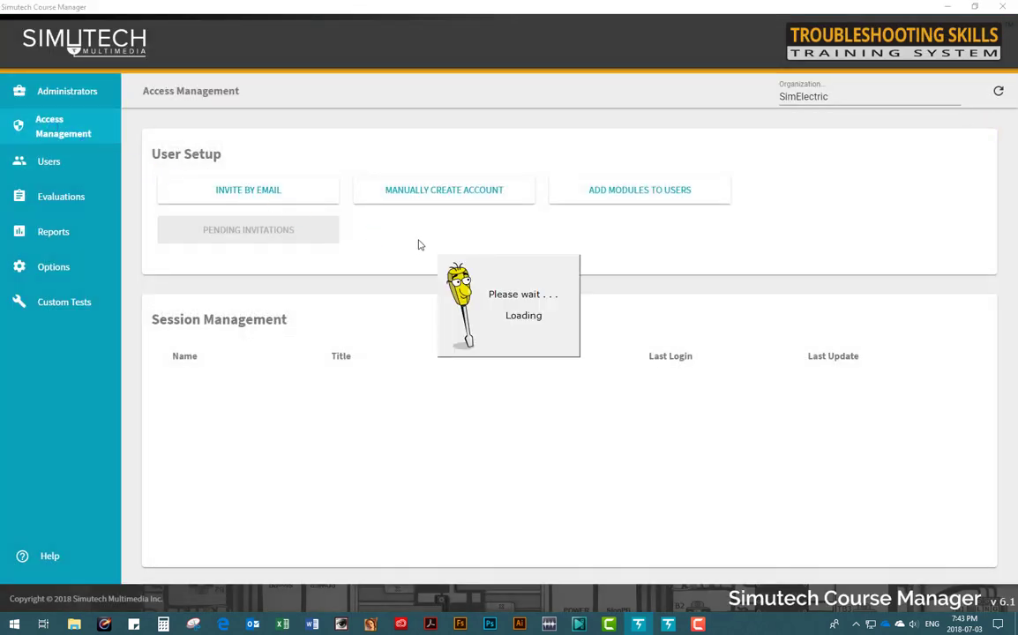
pyautogui.click(662, 198)
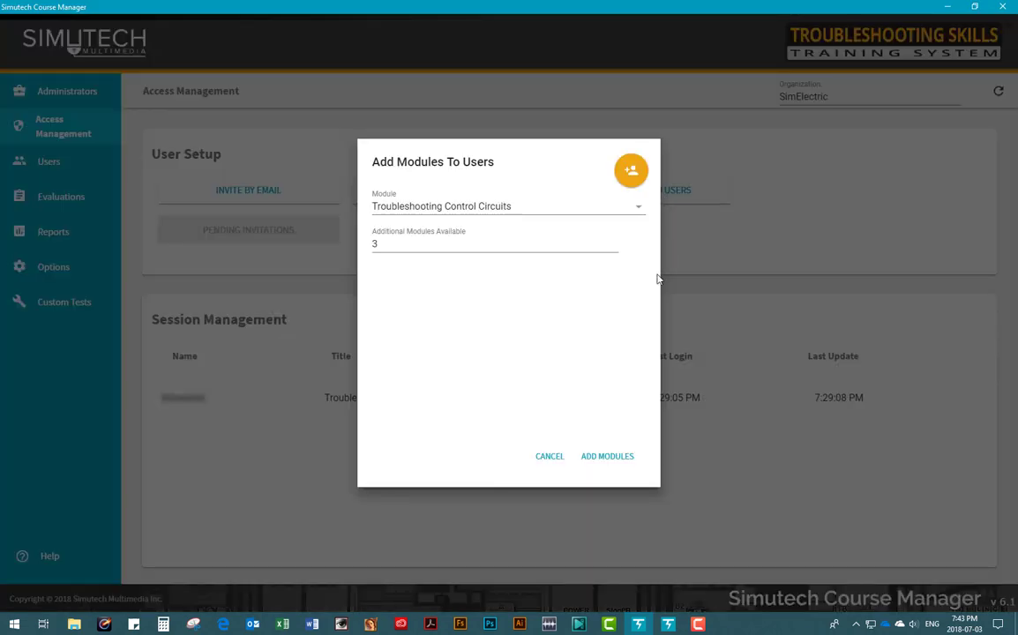
pyautogui.click(550, 458)
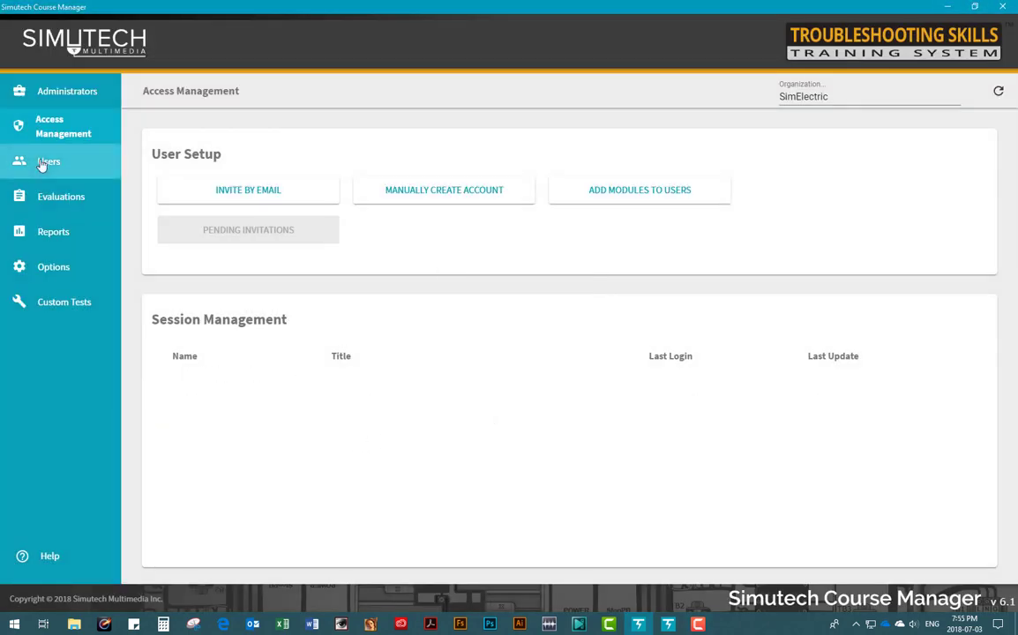
# Step: On Users and Groups, list all groups' users, then Group 2, then Maintenance Department
pyautogui.click(41, 163)
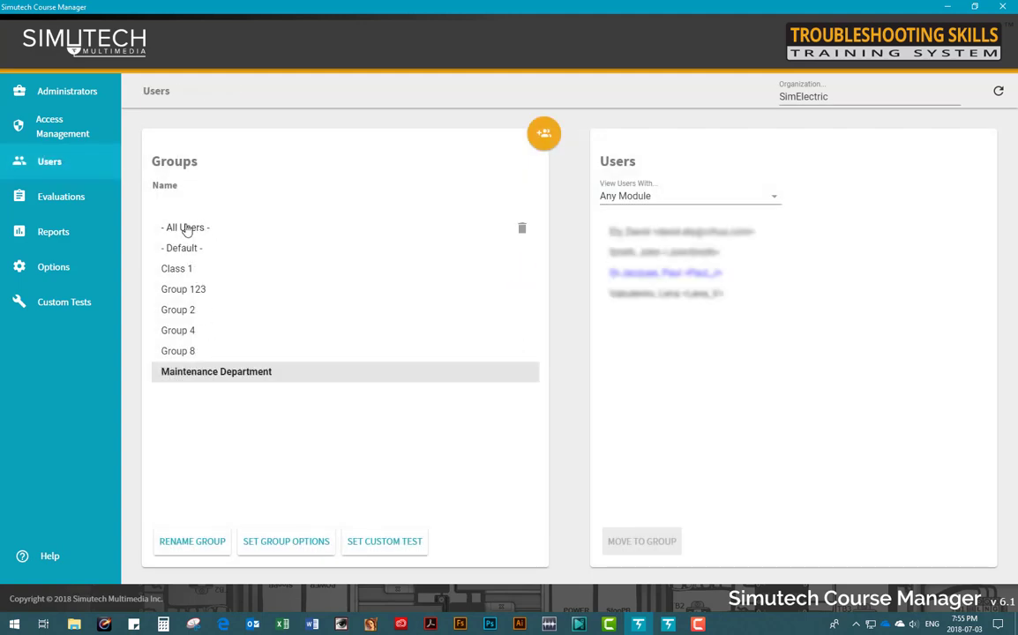
pyautogui.click(187, 228)
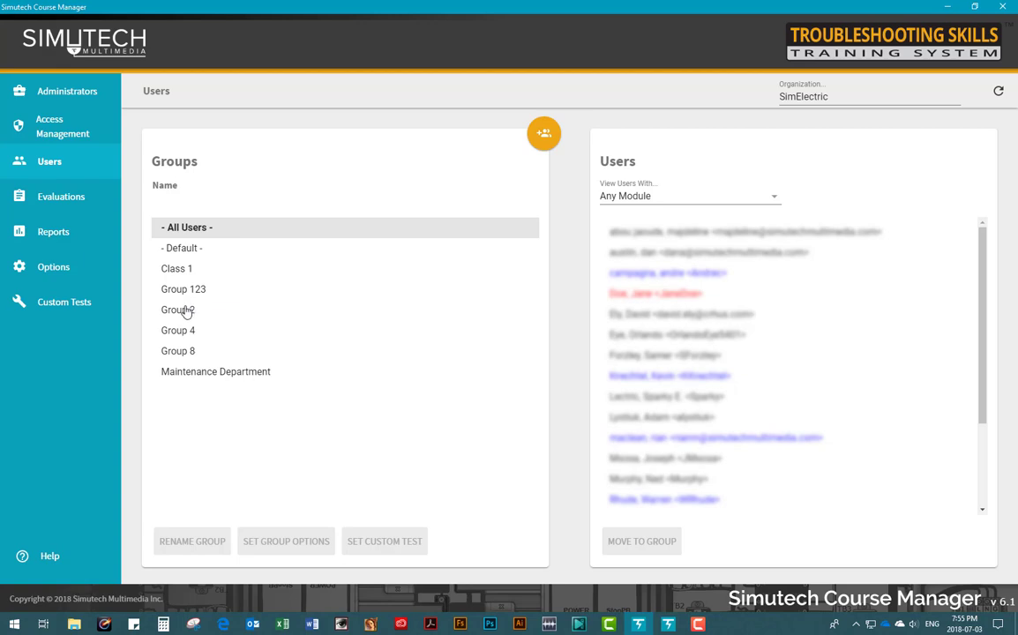
pyautogui.click(186, 312)
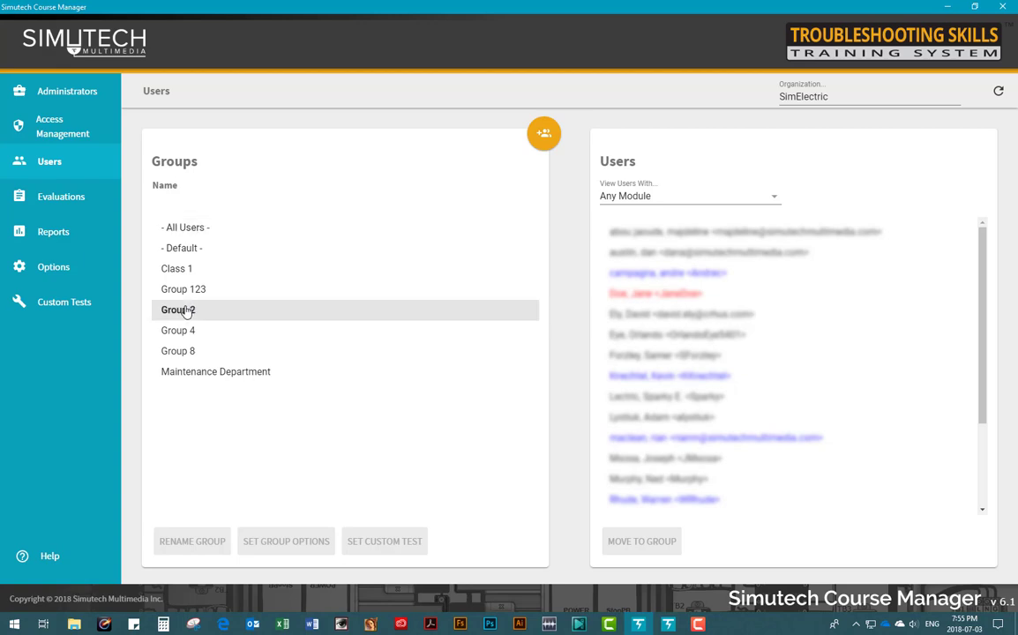
pyautogui.click(205, 374)
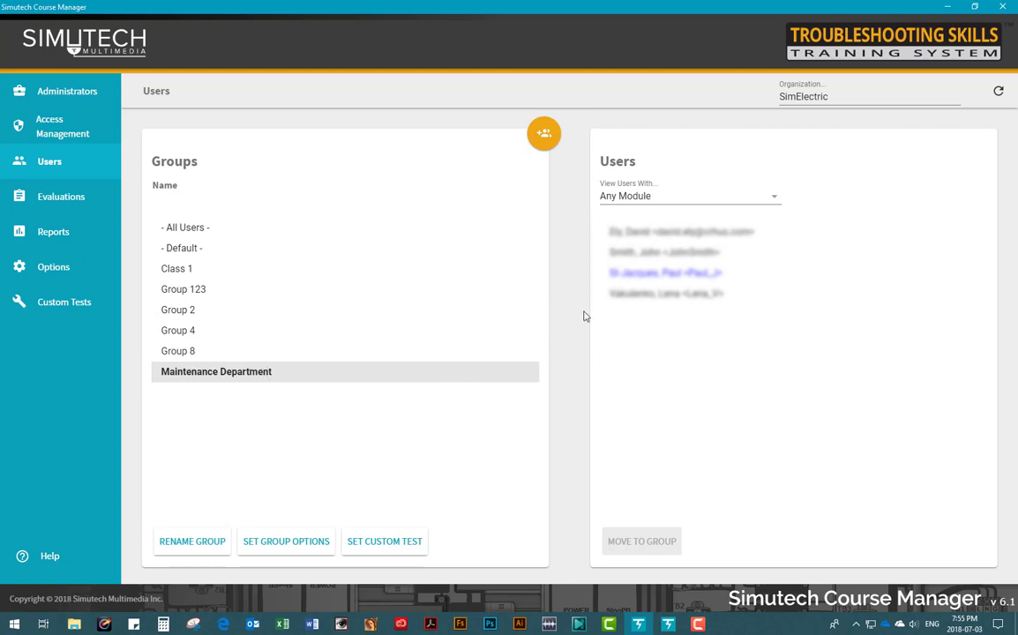
# Step: Open a Maintenance Department user's properties and close them without saving
pyautogui.click(641, 294)
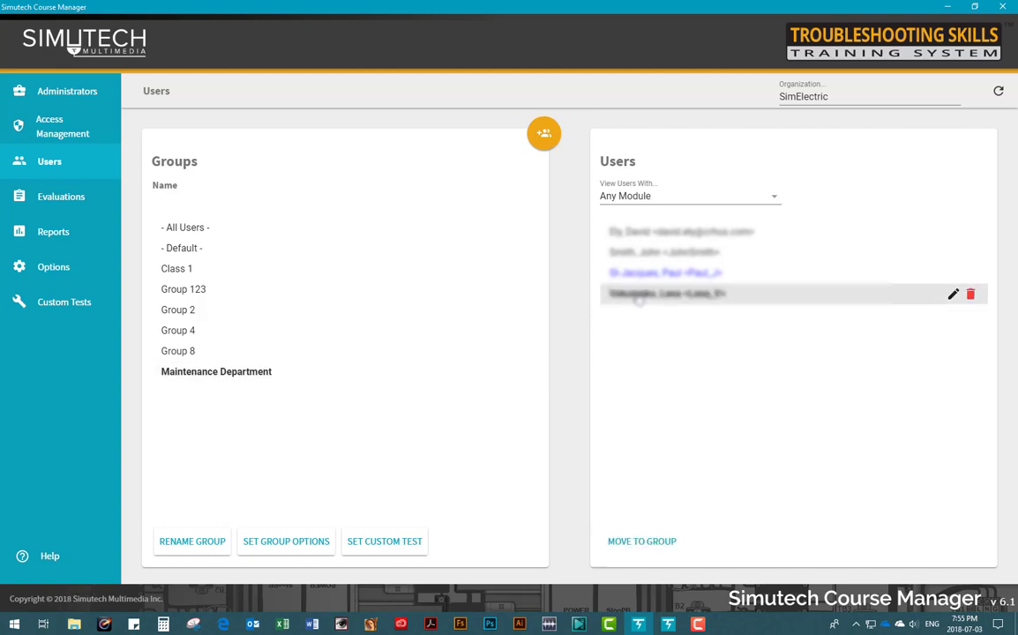
pyautogui.click(952, 294)
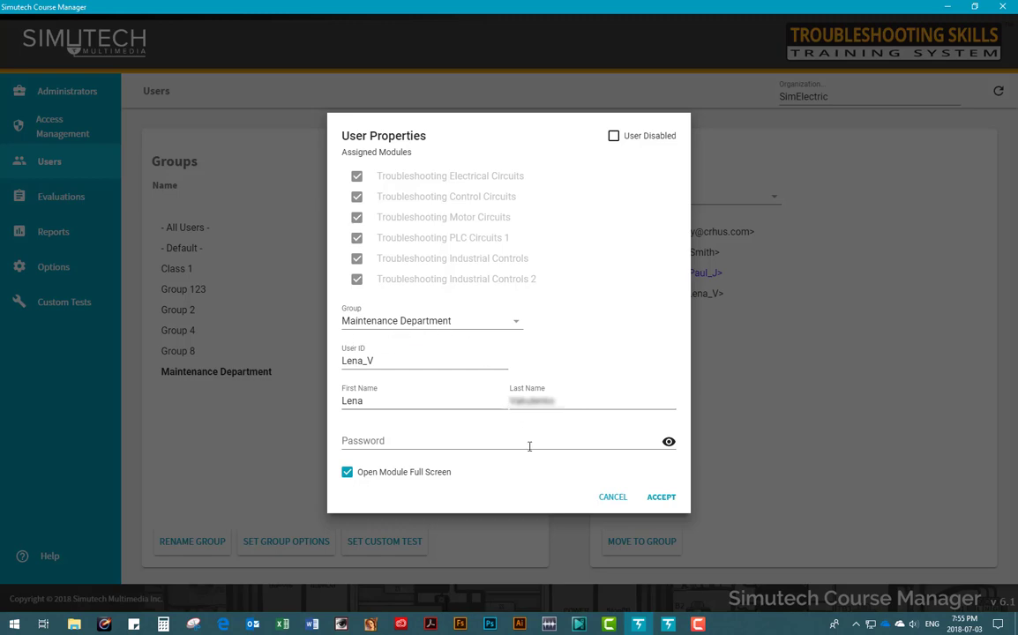
pyautogui.click(613, 499)
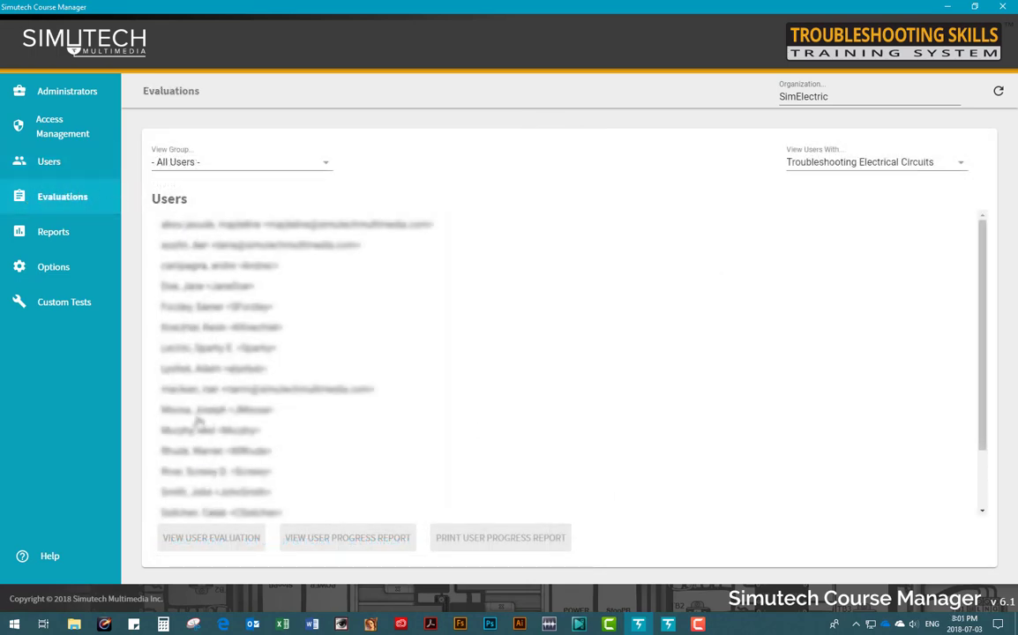
# Step: Open a trainee's evaluation, review Basic and Advanced results, and inspect Advanced Fault 3's attempt history
pyautogui.click(188, 350)
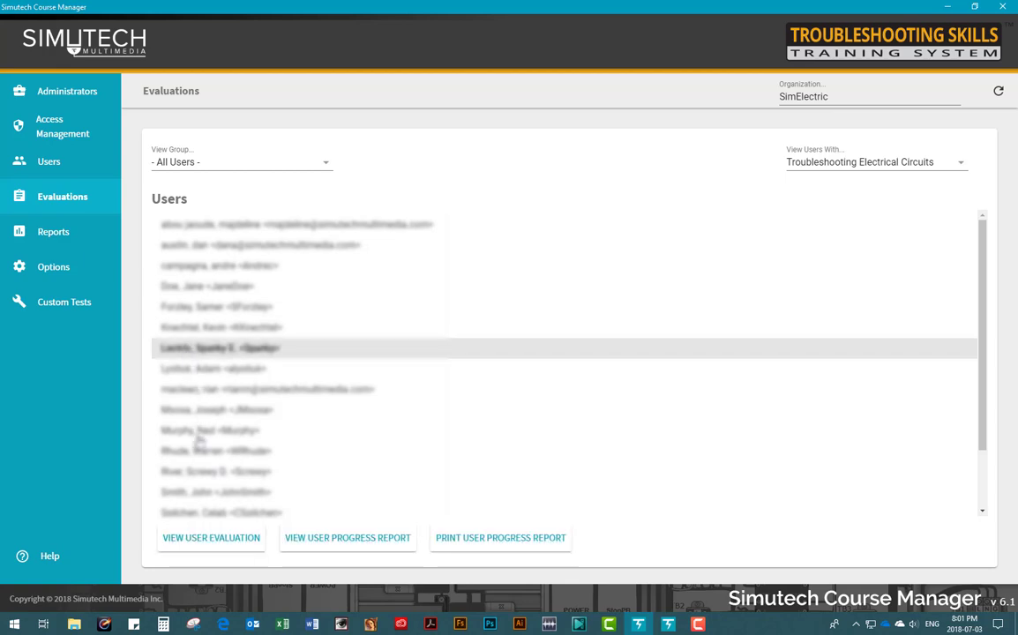
pyautogui.click(200, 539)
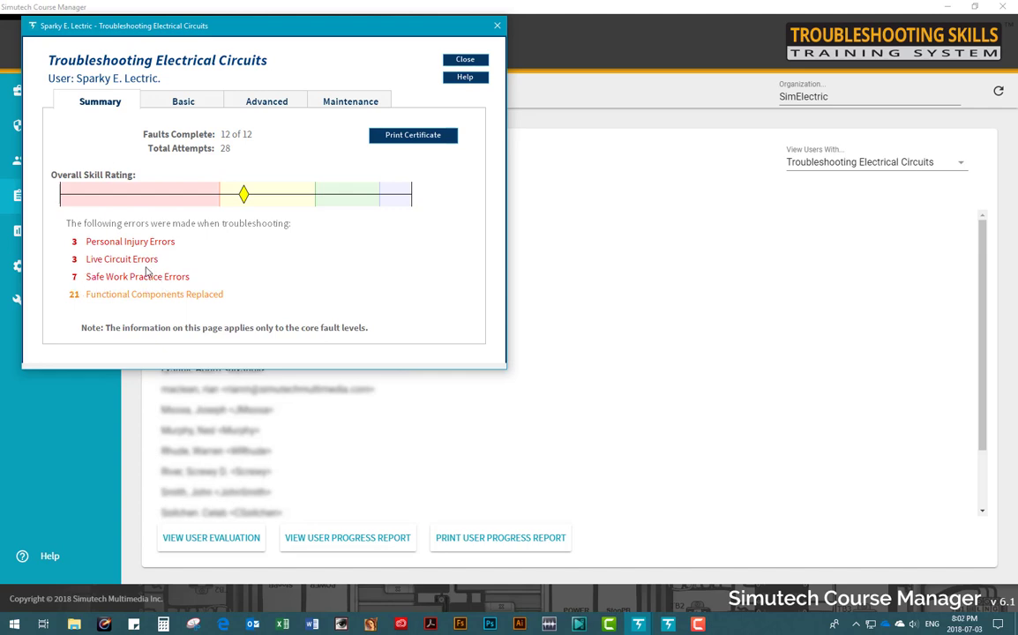
pyautogui.click(177, 99)
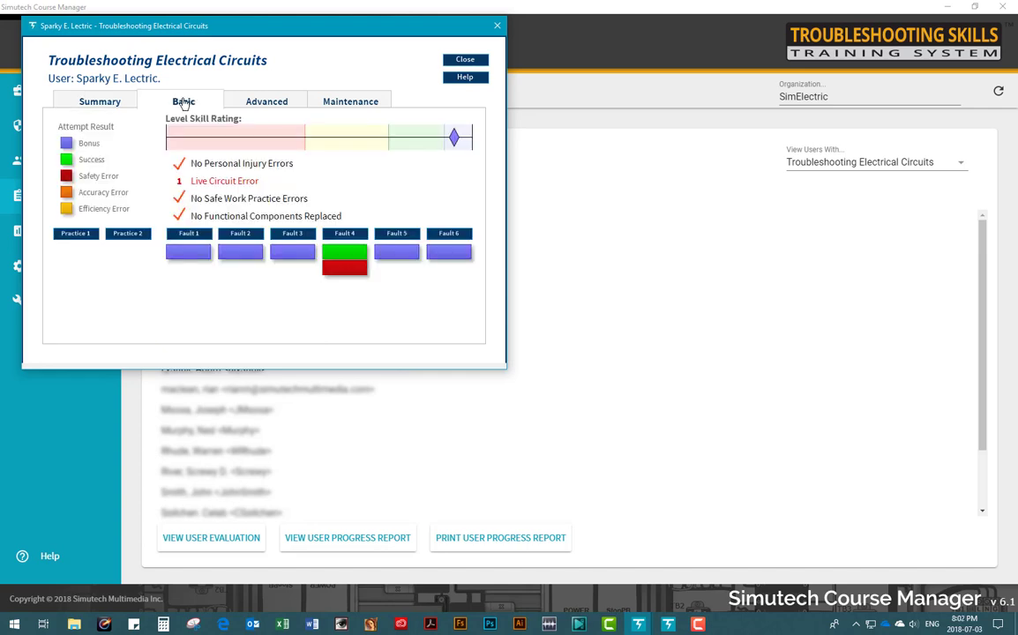
pyautogui.click(265, 102)
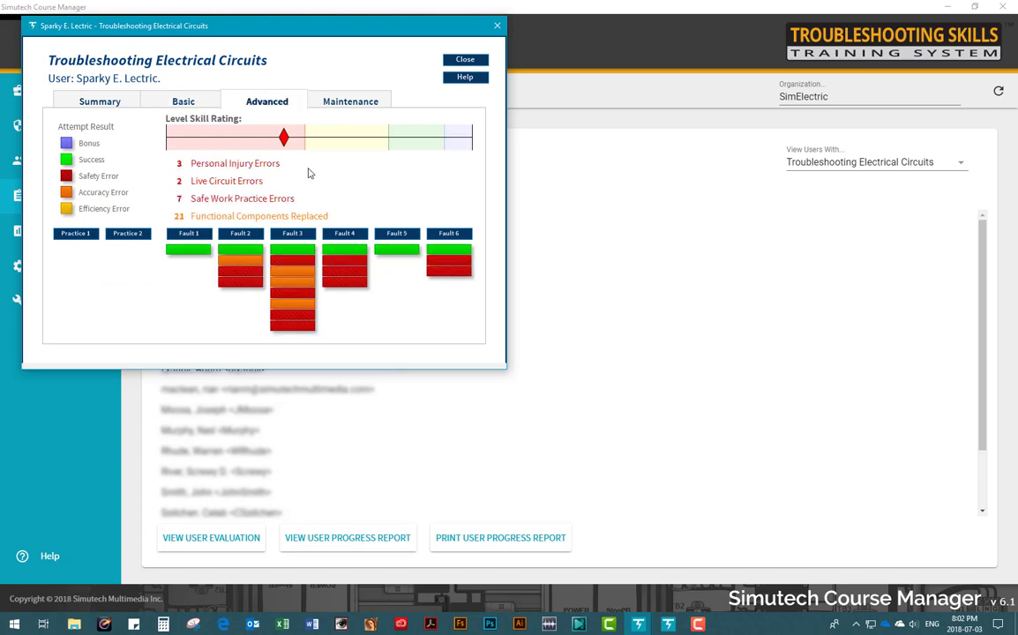
pyautogui.click(294, 235)
pyautogui.moveTo(262, 103); pyautogui.dragTo(265, 214)
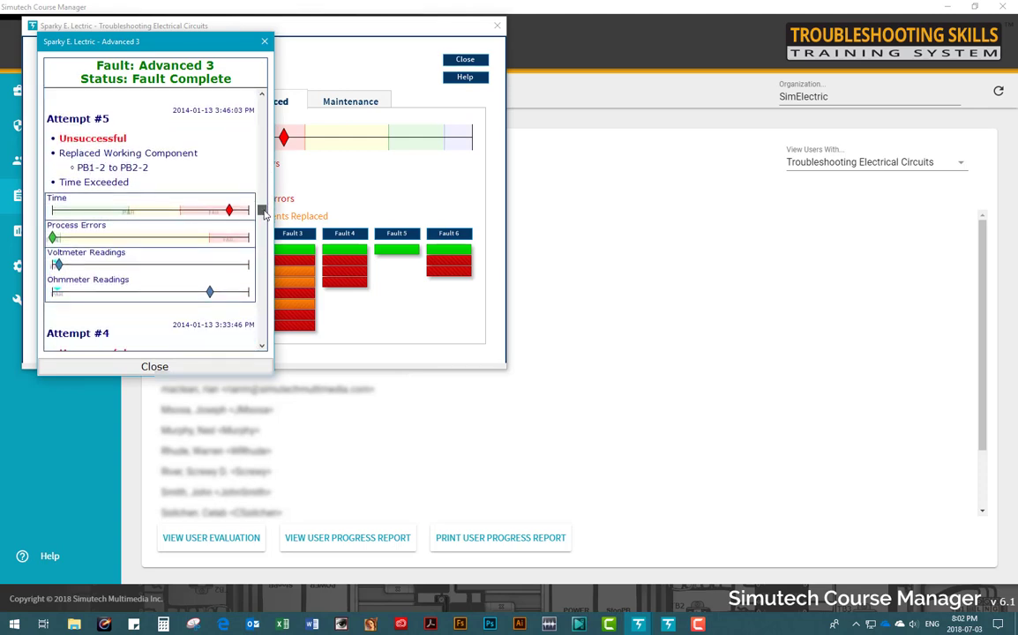
pyautogui.click(264, 42)
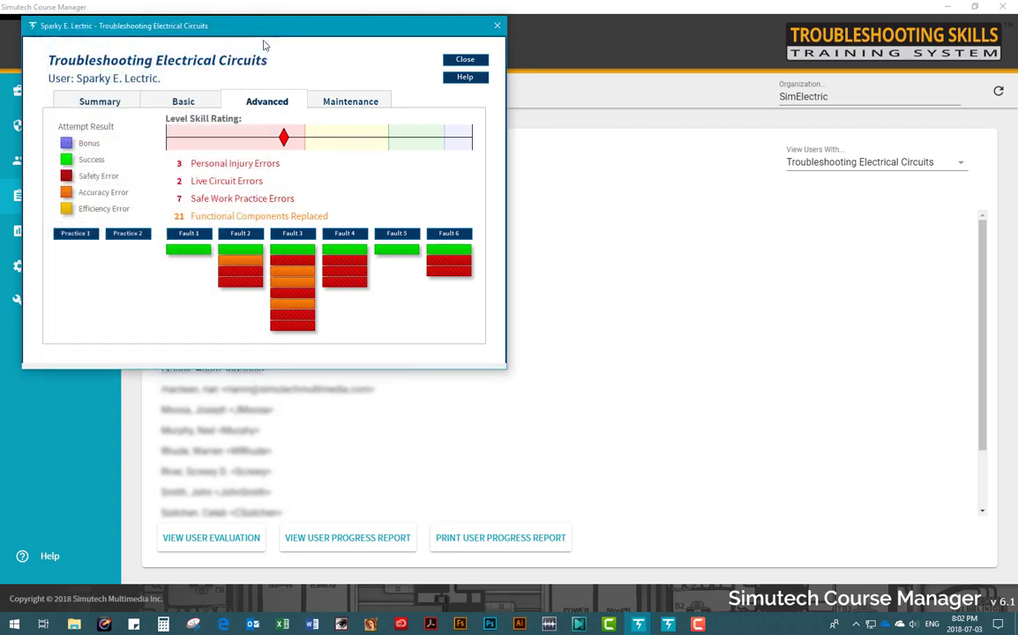
# Step: Close the evaluation, preview a different user's progress report, then open Reports > Summary By User
pyautogui.click(497, 25)
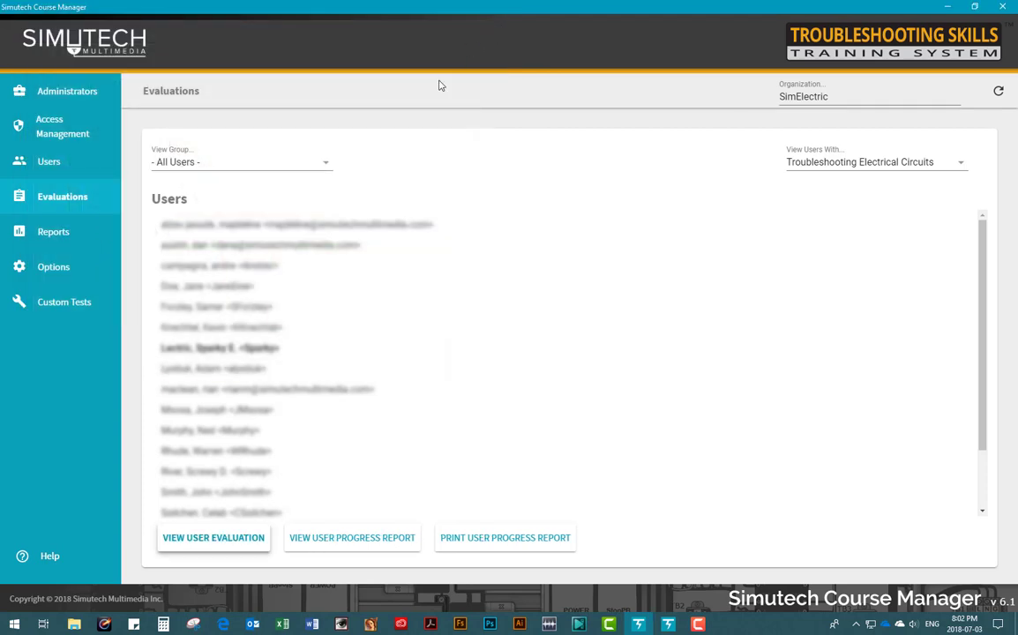
pyautogui.click(212, 472)
pyautogui.click(307, 544)
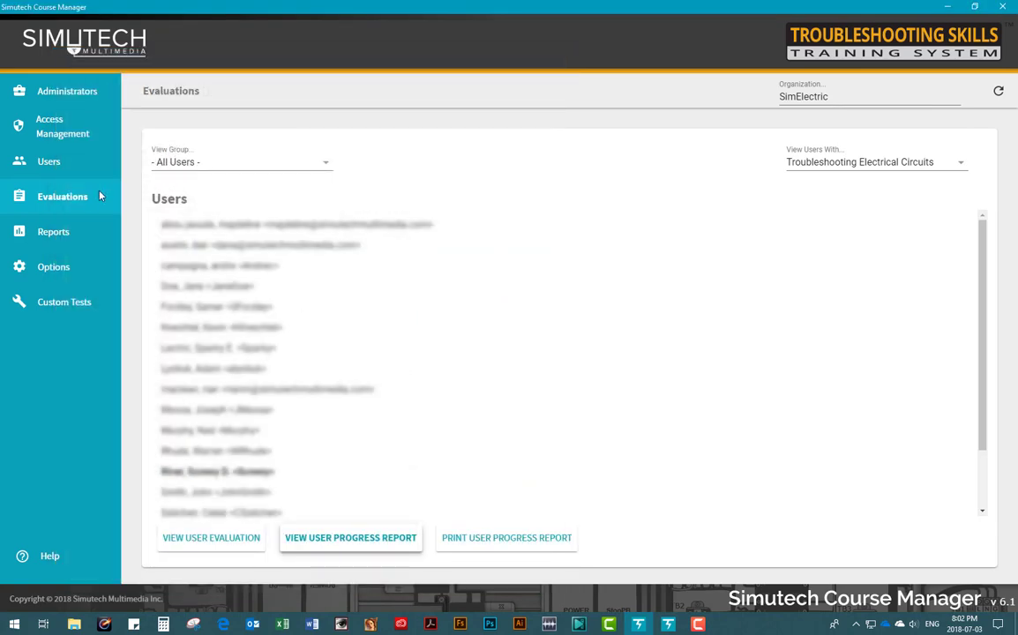
pyautogui.click(35, 235)
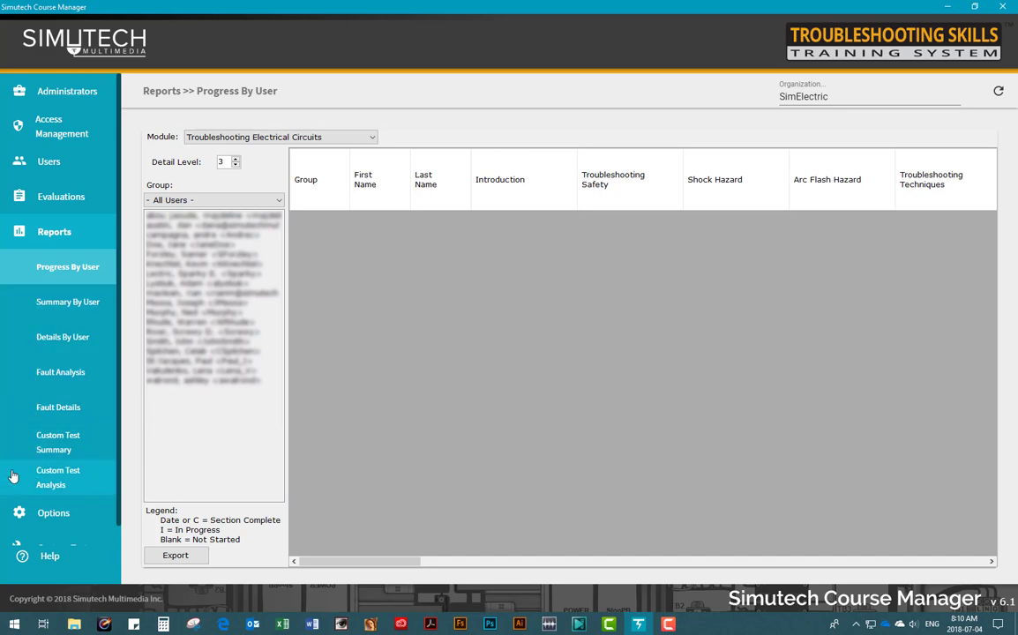
pyautogui.click(49, 303)
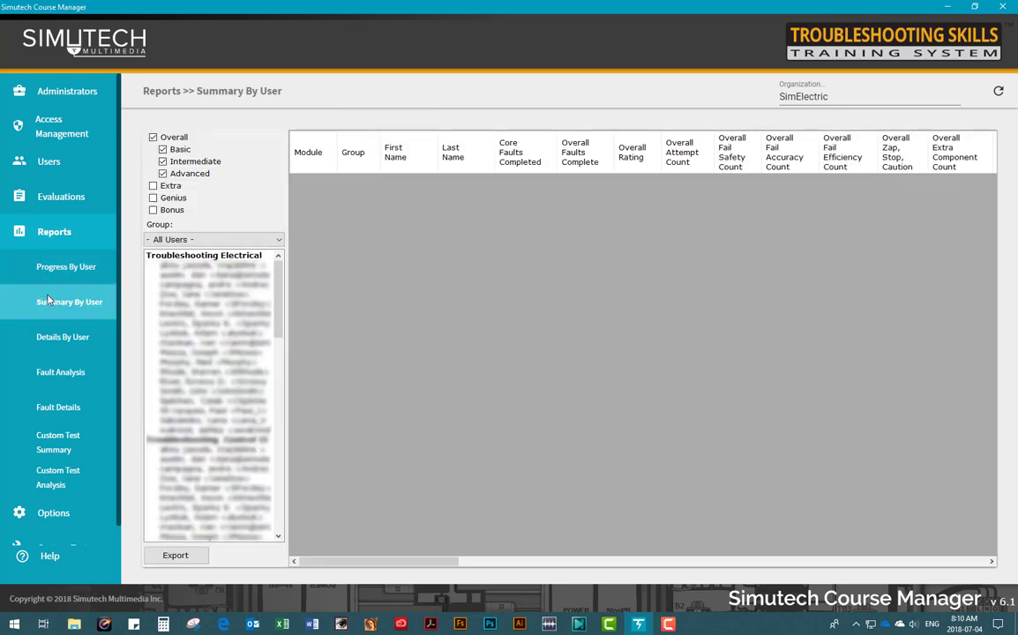
# Step: Select about 14 users for the summary report and sort them by Overall Rating
pyautogui.click(177, 274)
pyautogui.moveTo(176, 275); pyautogui.dragTo(176, 411)
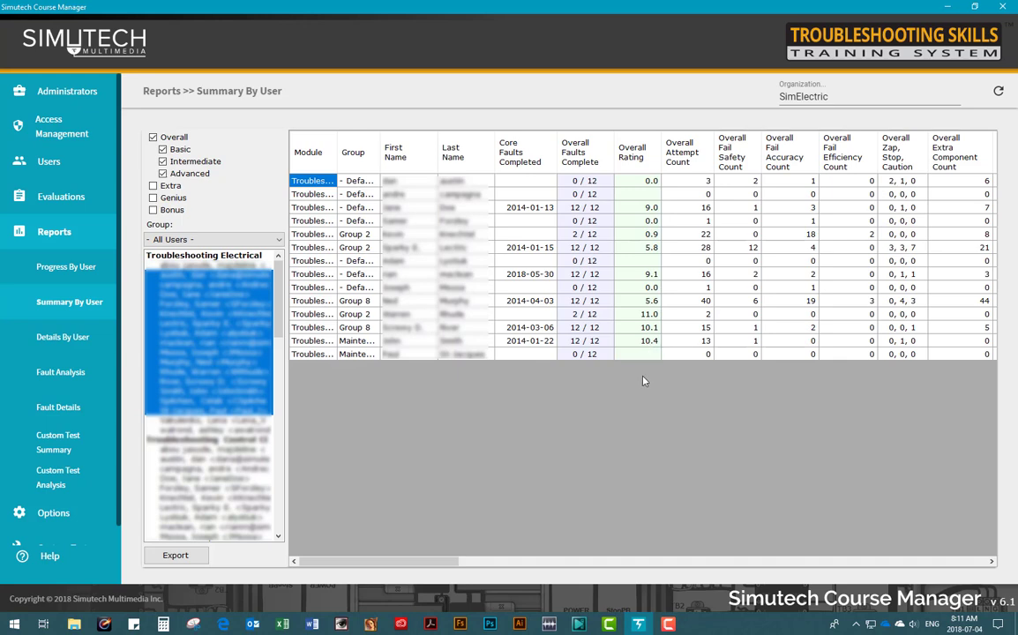
pyautogui.click(637, 156)
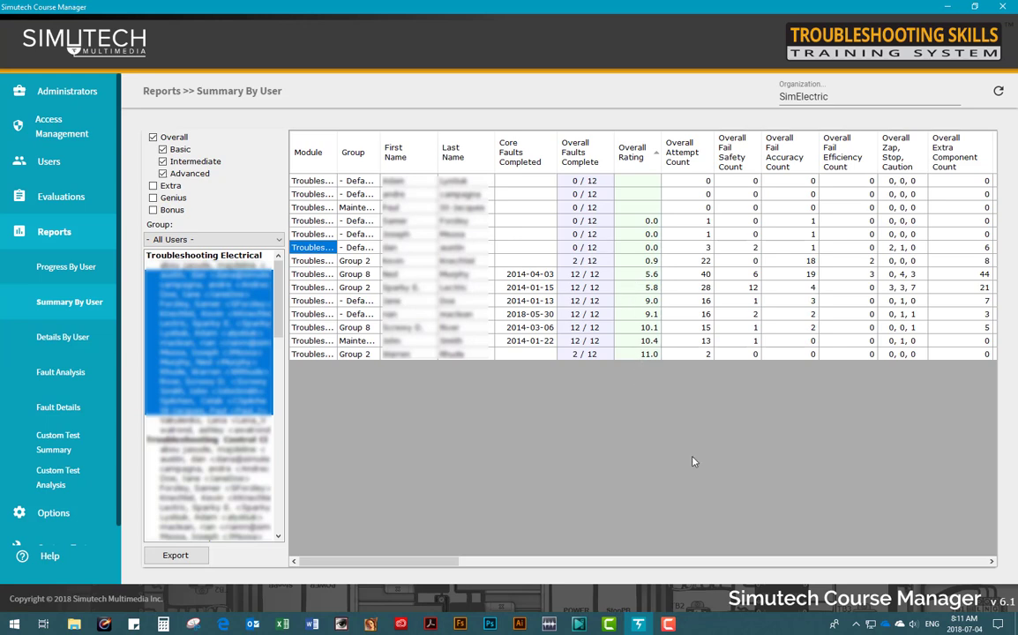
# Step: Scroll the report right to view all columns, then cancel the report export's Save As
pyautogui.click(991, 561)
pyautogui.click(992, 561)
pyautogui.click(991, 561)
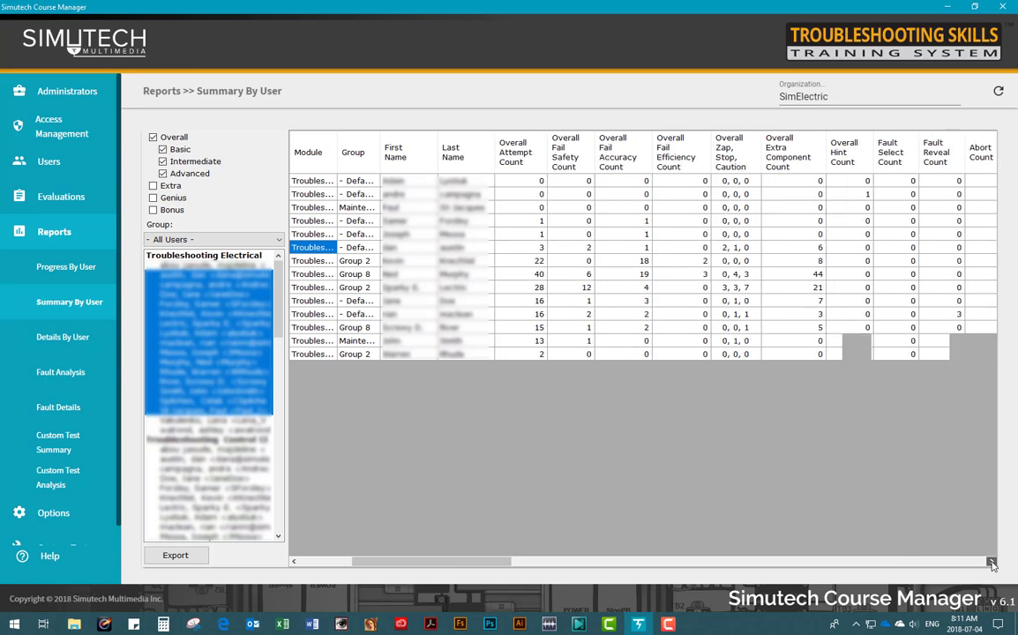
pyautogui.click(992, 561)
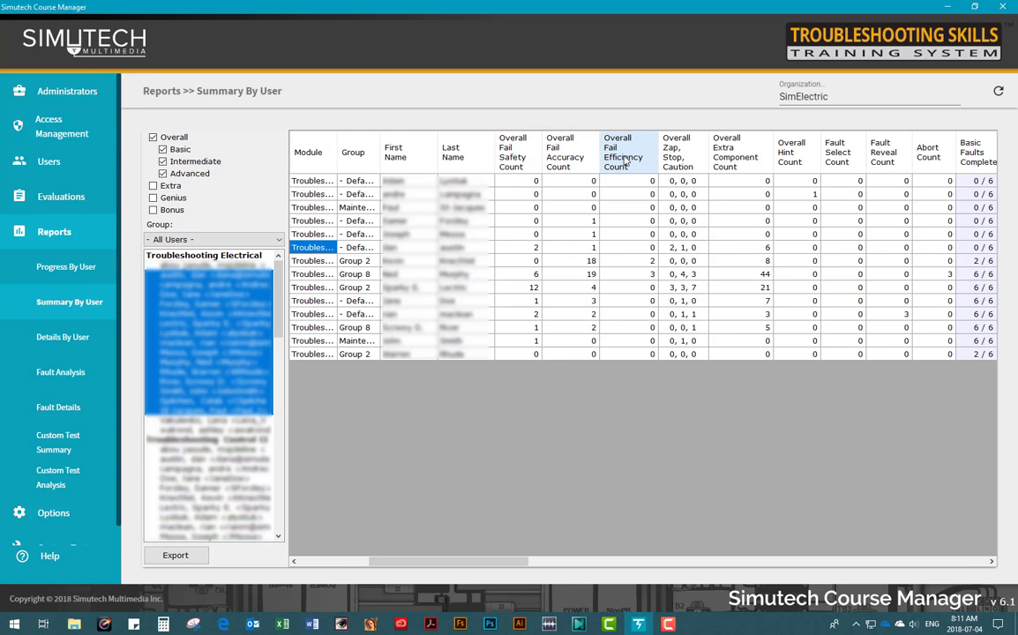
pyautogui.click(177, 555)
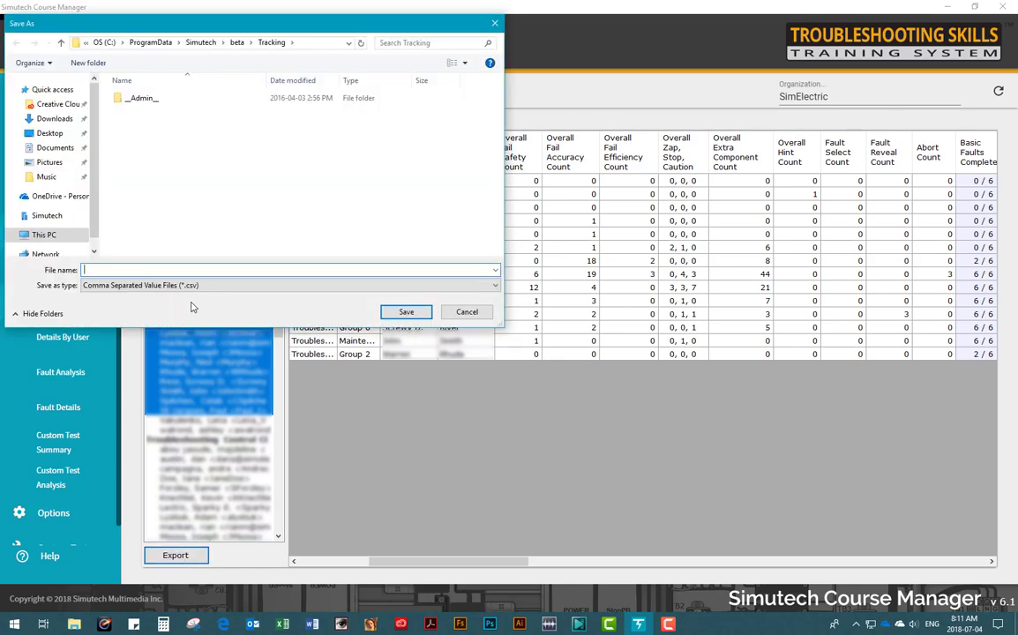
pyautogui.click(459, 312)
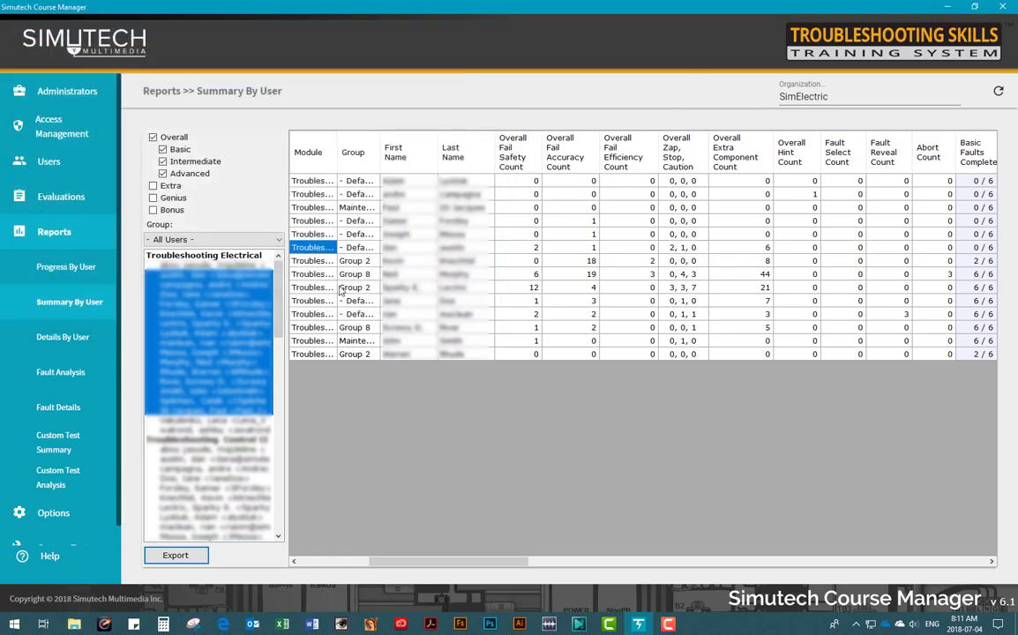
# Step: Edit the Maintenance Department named option set, review its Meter Tips tab, then save and close
pyautogui.click(35, 514)
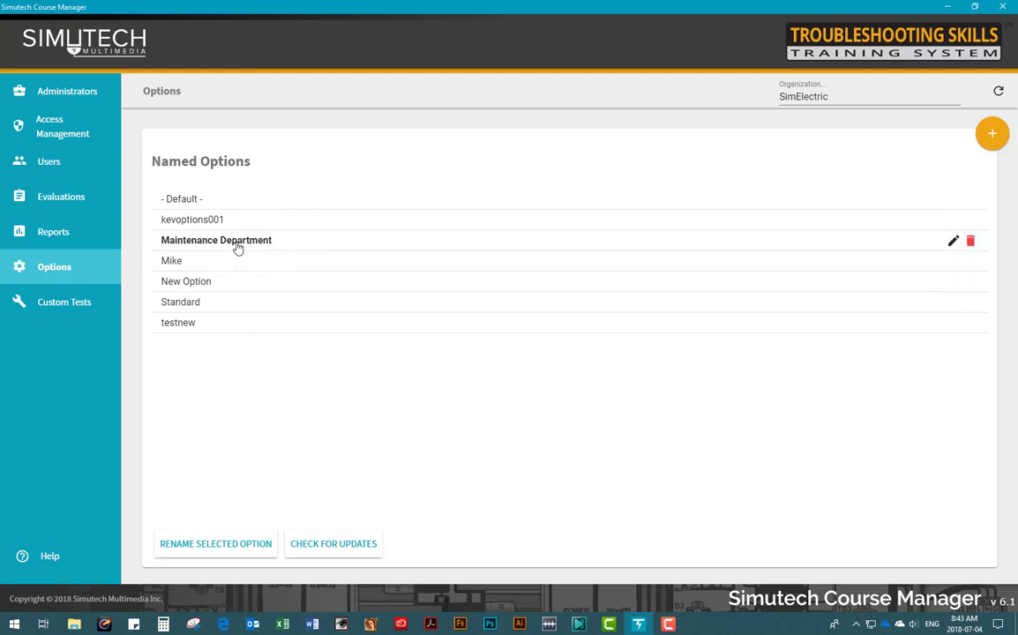
pyautogui.click(237, 248)
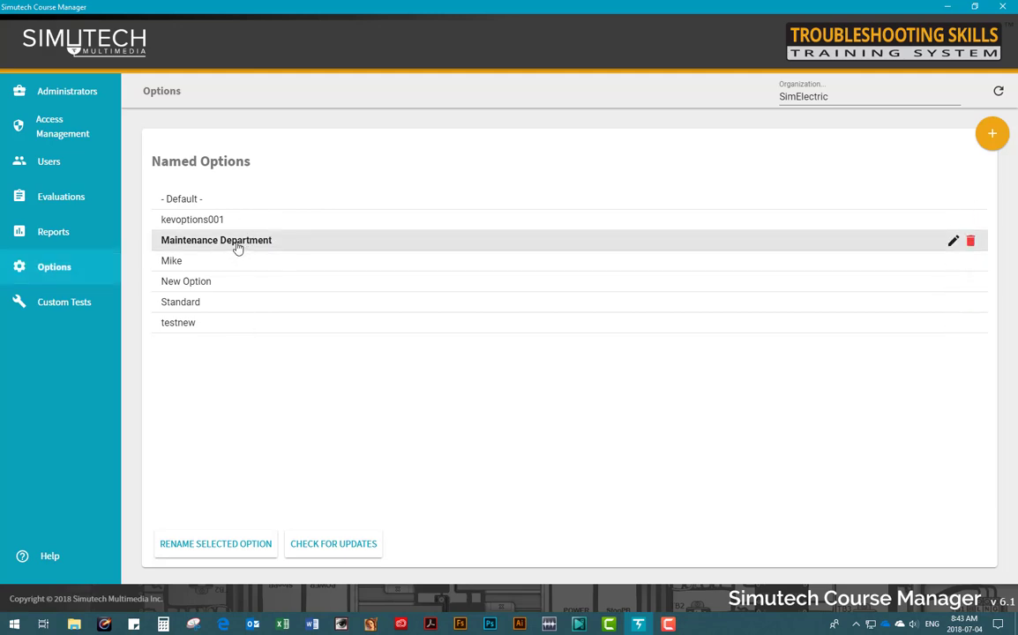
pyautogui.click(952, 241)
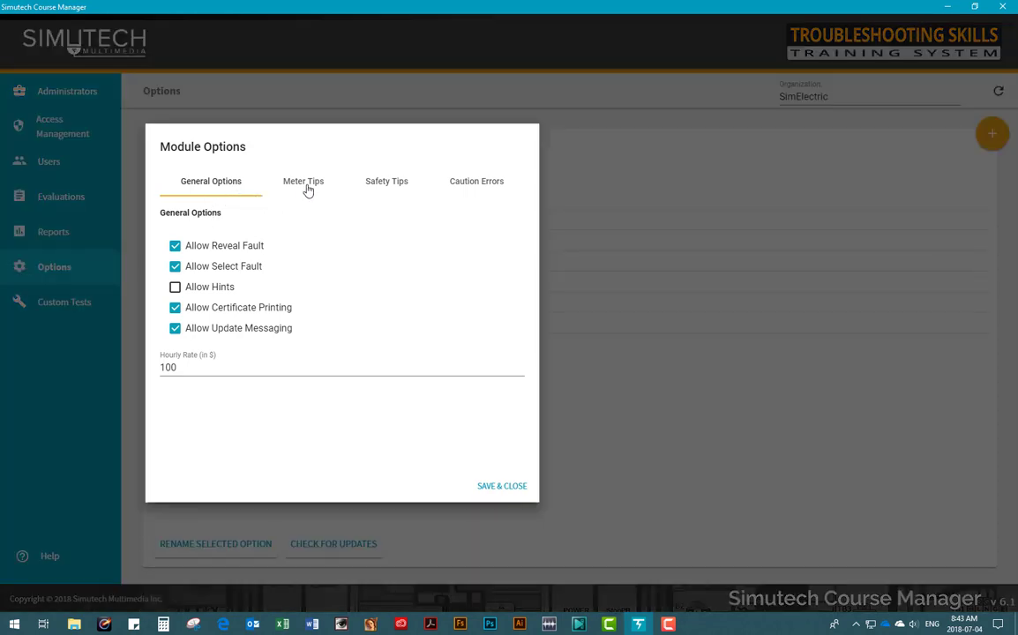
pyautogui.click(305, 183)
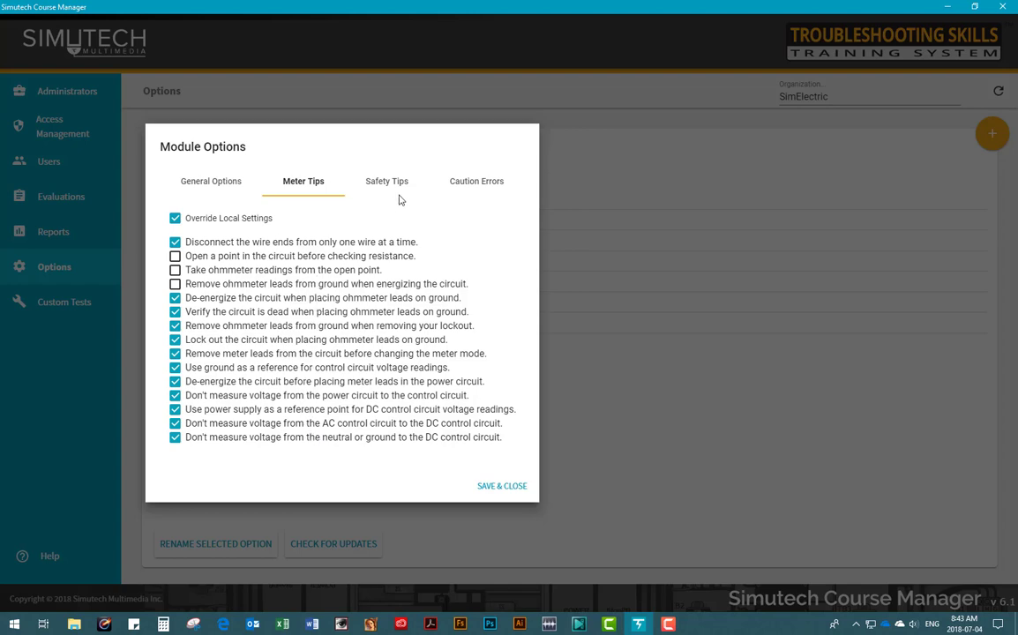
pyautogui.click(496, 488)
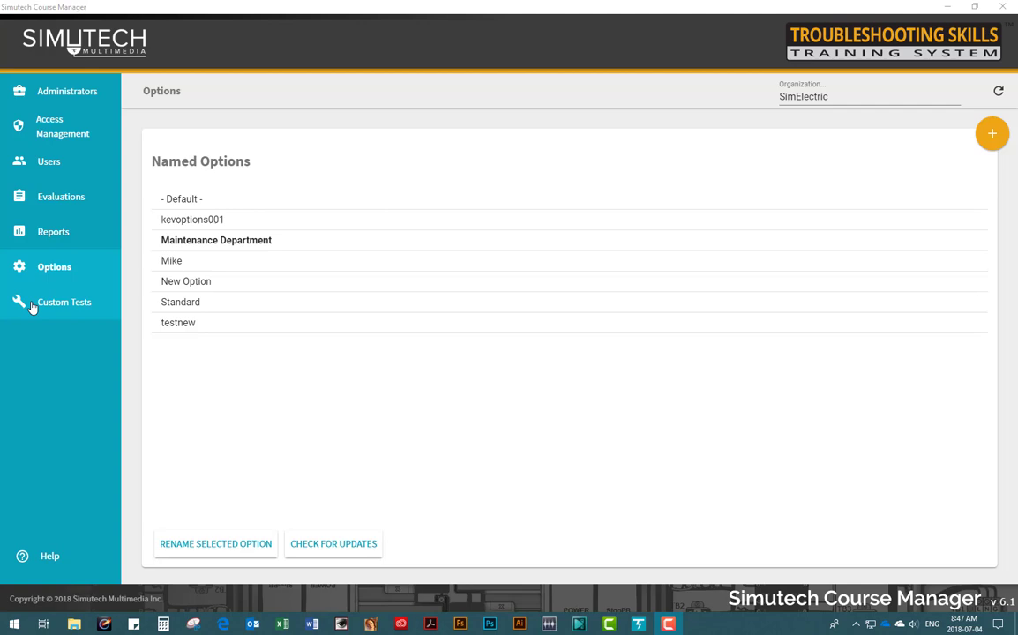
# Step: Create a new custom test named 'Test' and continue to fault selection
pyautogui.click(32, 303)
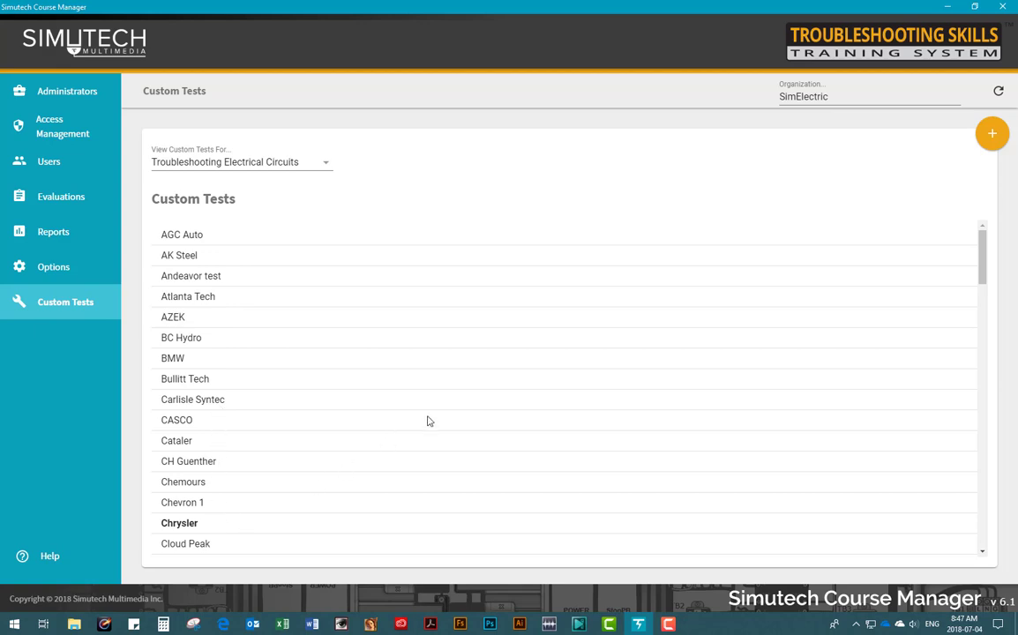
pyautogui.click(990, 134)
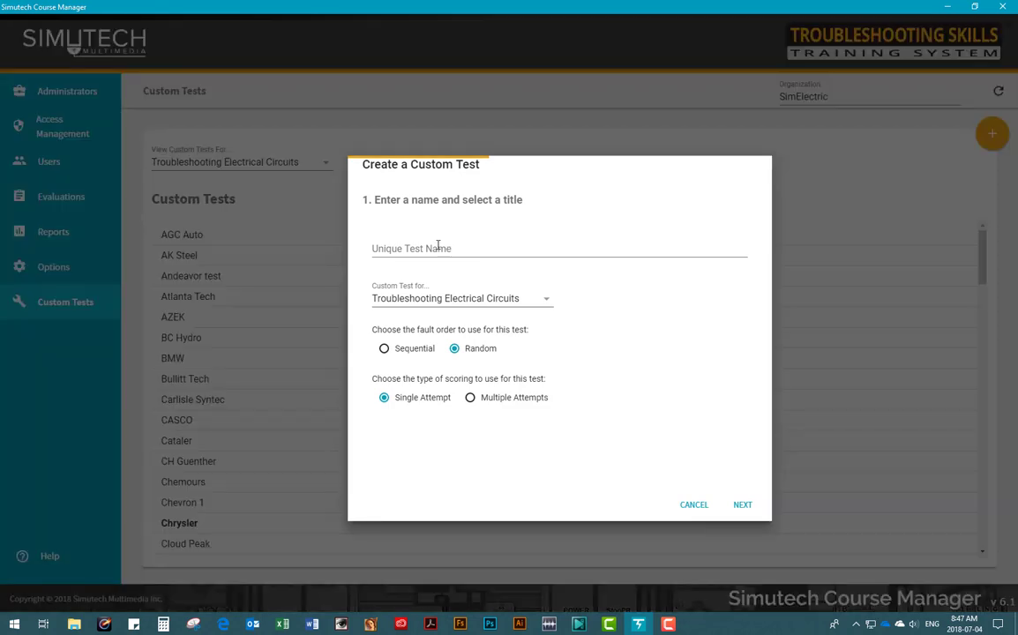
pyautogui.click(438, 246)
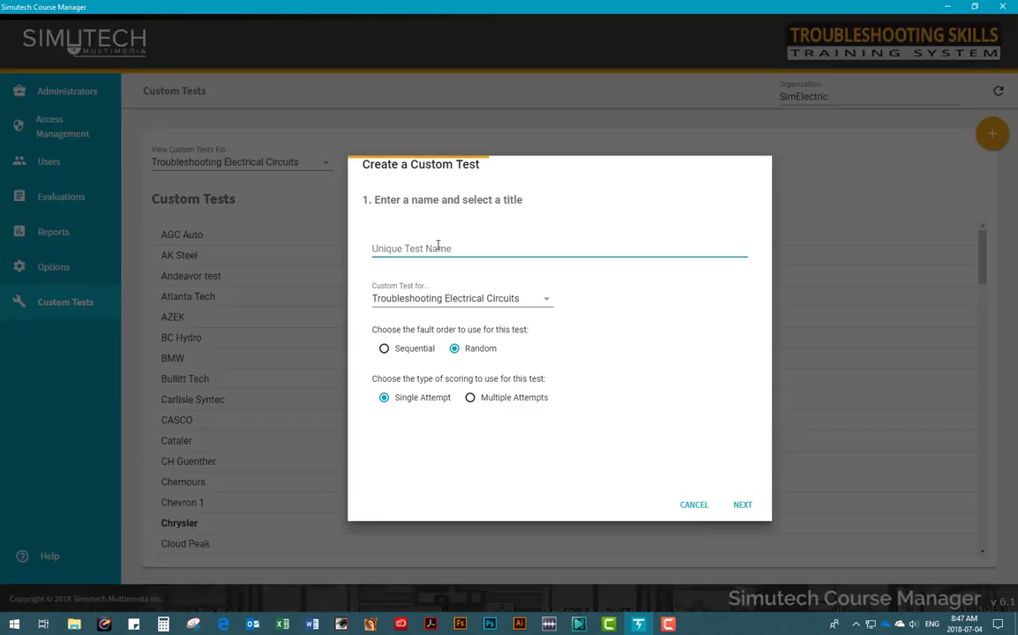
pyautogui.write('Test1')
pyautogui.click(743, 506)
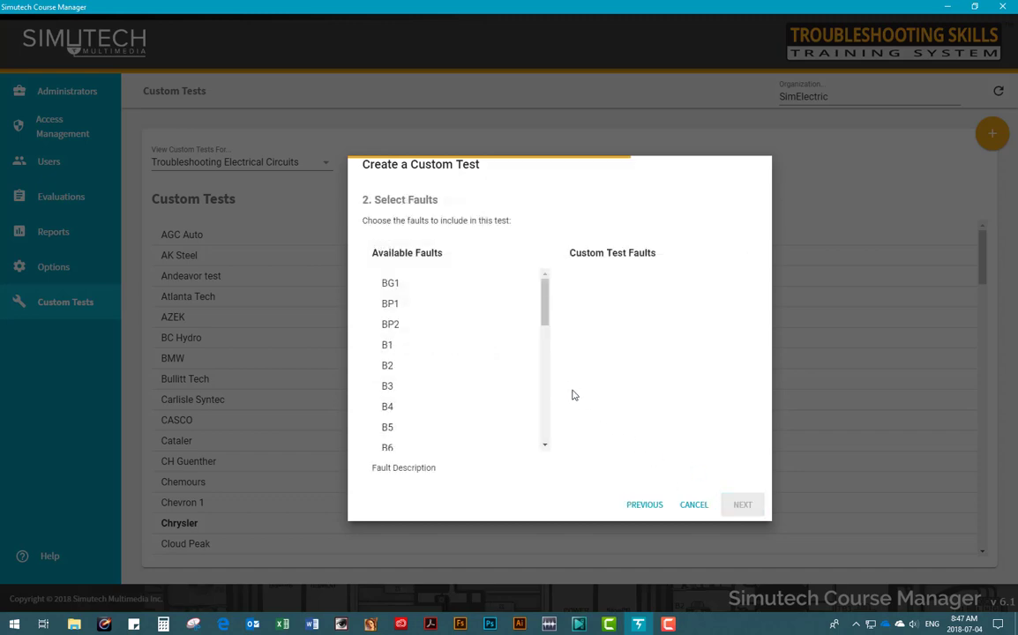
# Step: Add faults B1 and B4 to the custom test
pyautogui.click(522, 345)
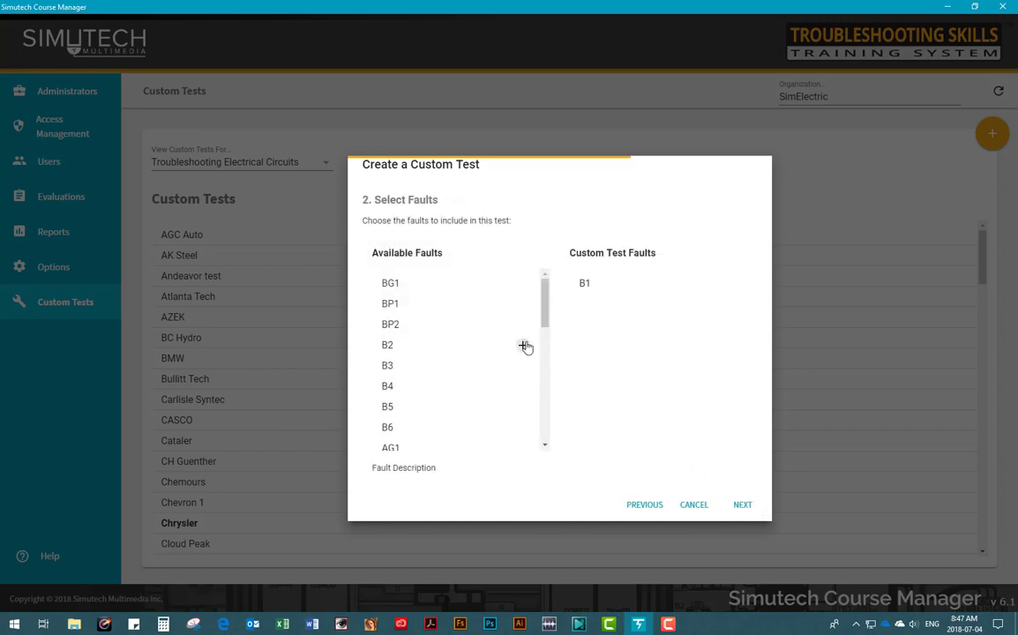
pyautogui.click(408, 389)
pyautogui.click(523, 388)
pyautogui.click(416, 429)
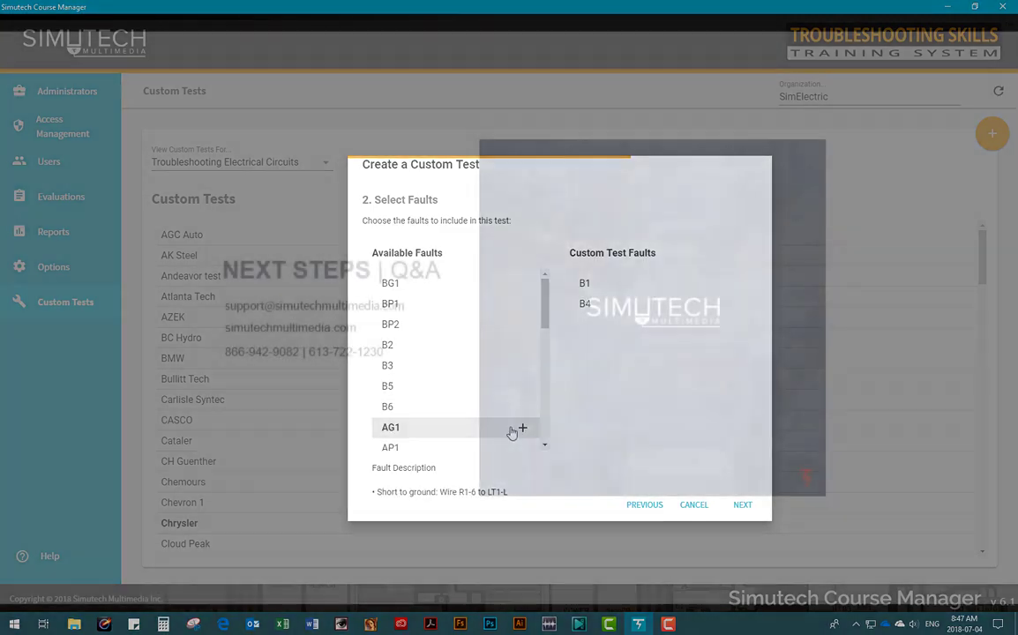